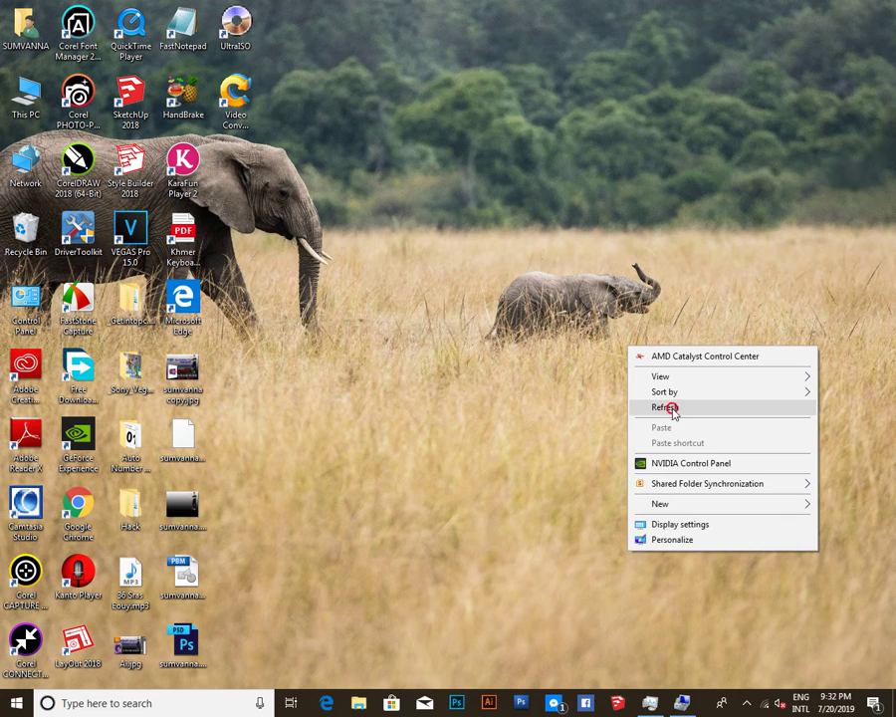
View the basic system information of this computer and close the System window.
{"action": "right_click", "coordinate": [41, 114]}
{"action": "left_click", "coordinate": [80, 253]}
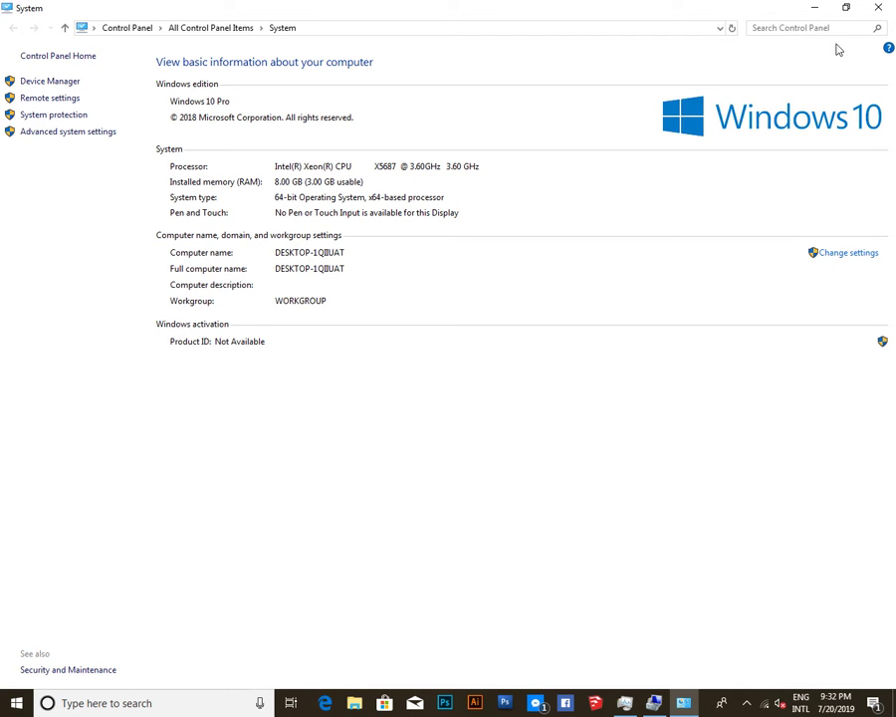
{"action": "left_click", "coordinate": [877, 8]}
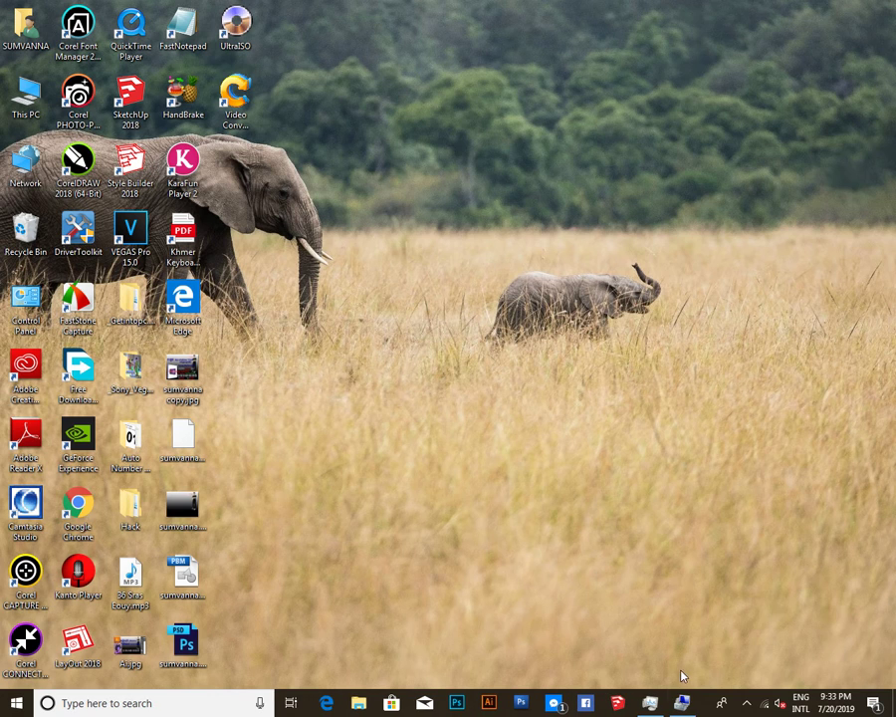
Show the CPU performance graphs in Task Manager with kernel times turned on.
{"action": "left_click", "coordinate": [676, 704]}
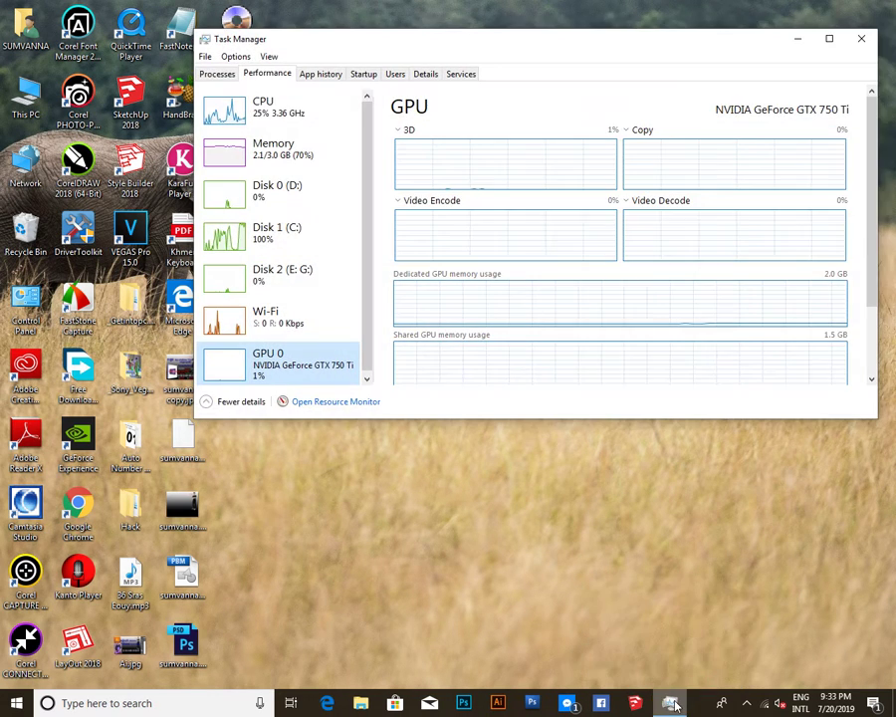
{"action": "left_click", "coordinate": [285, 113]}
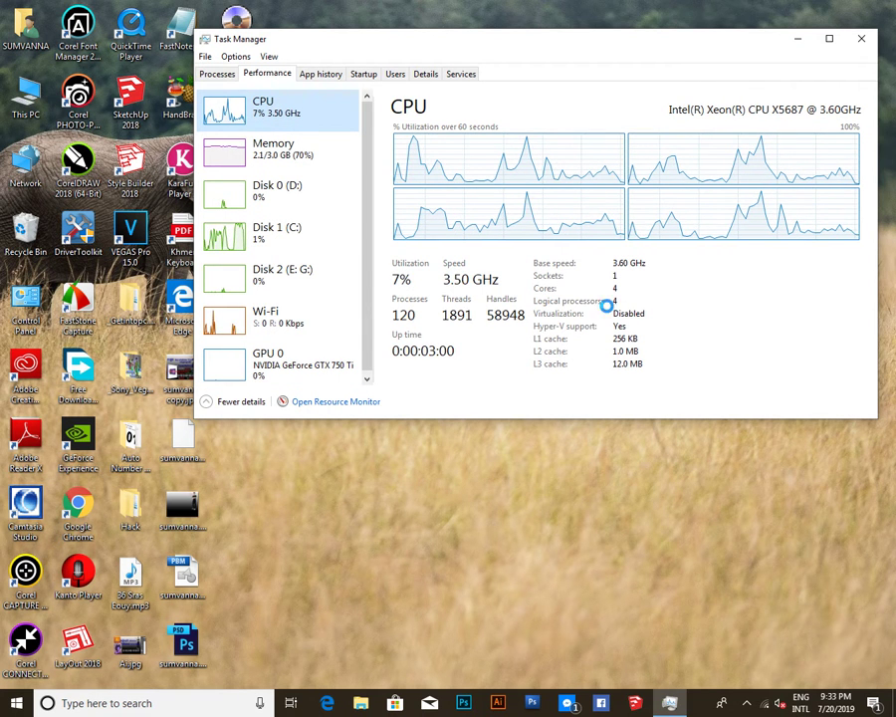
{"action": "right_click", "coordinate": [597, 148]}
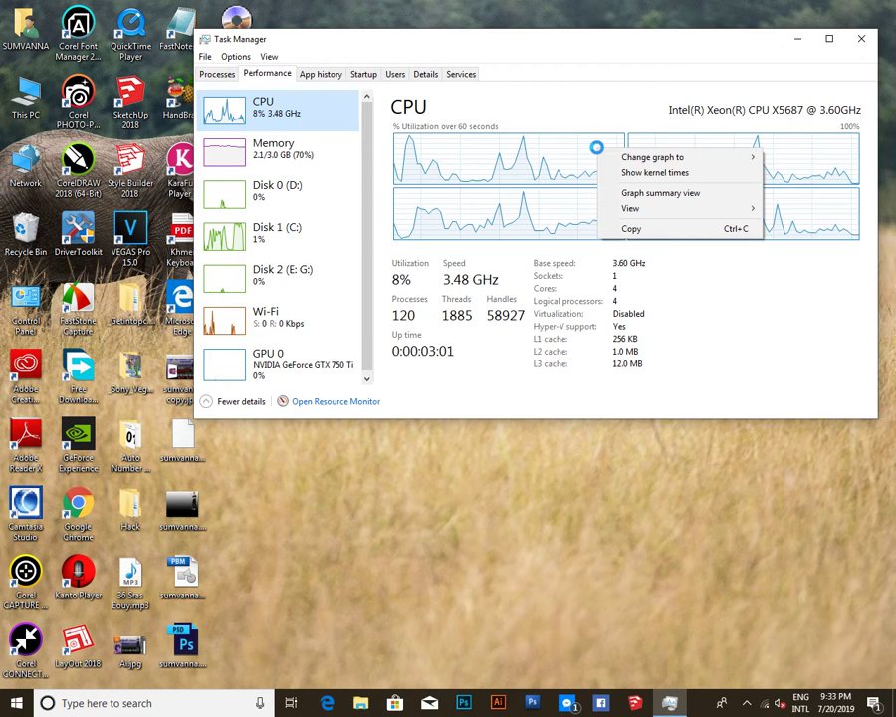
{"action": "left_click", "coordinate": [722, 176]}
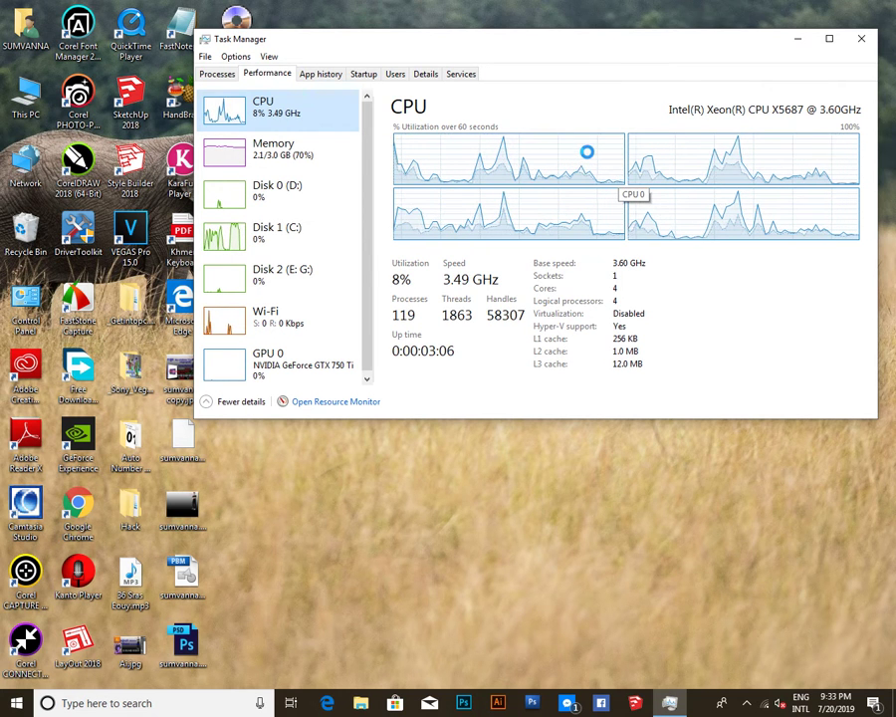
View the CPU graphs in the graph summary view and return to the full Task Manager window.
{"action": "right_click", "coordinate": [588, 151]}
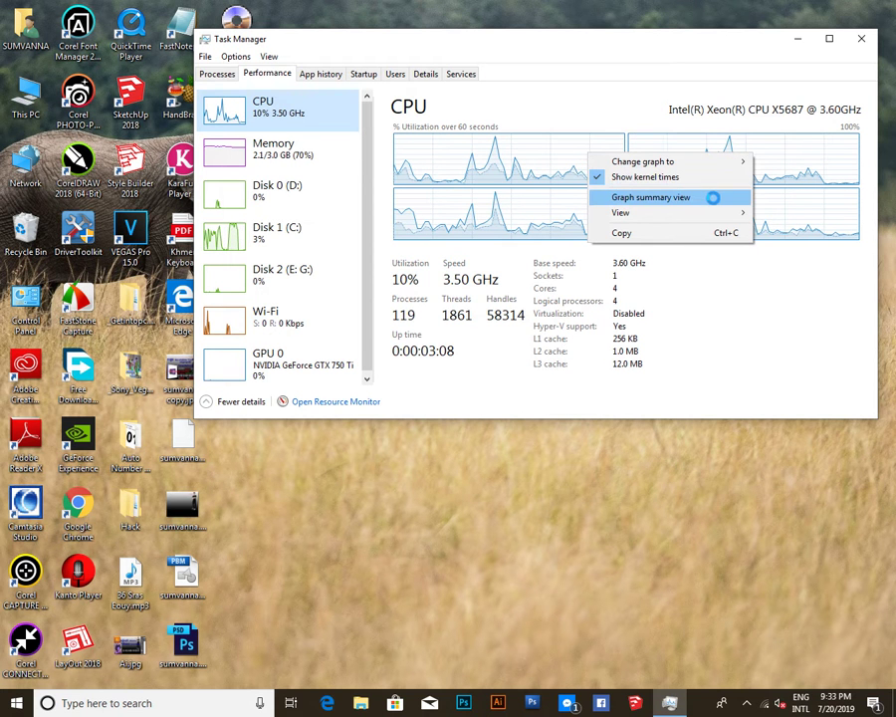
{"action": "left_click", "coordinate": [713, 198]}
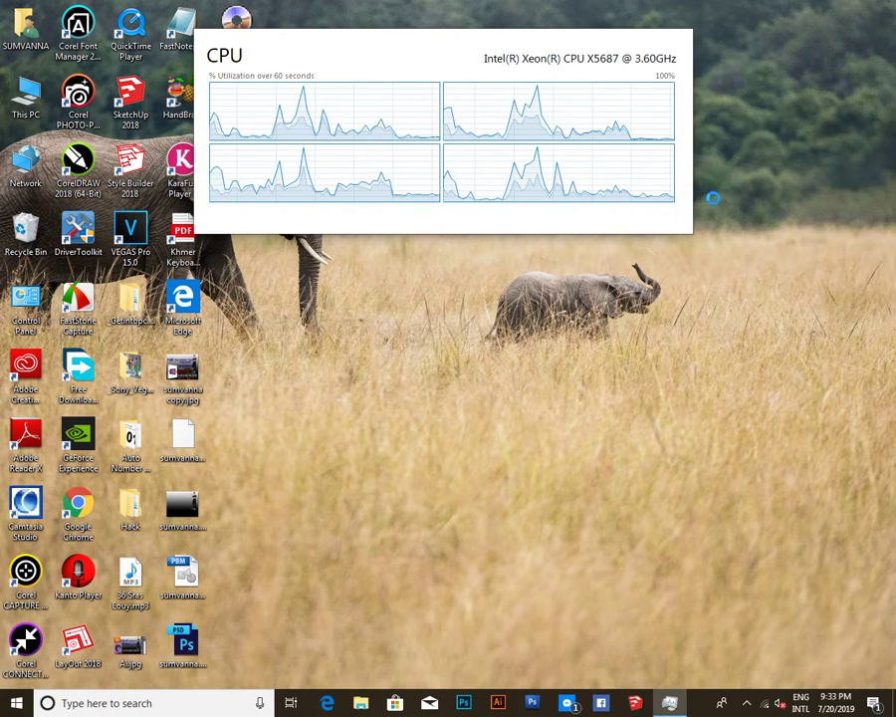
{"action": "right_click", "coordinate": [566, 128]}
{"action": "left_click", "coordinate": [596, 171]}
Examine the Memory performance details and the activity of the C: disk.
{"action": "right_click", "coordinate": [554, 127]}
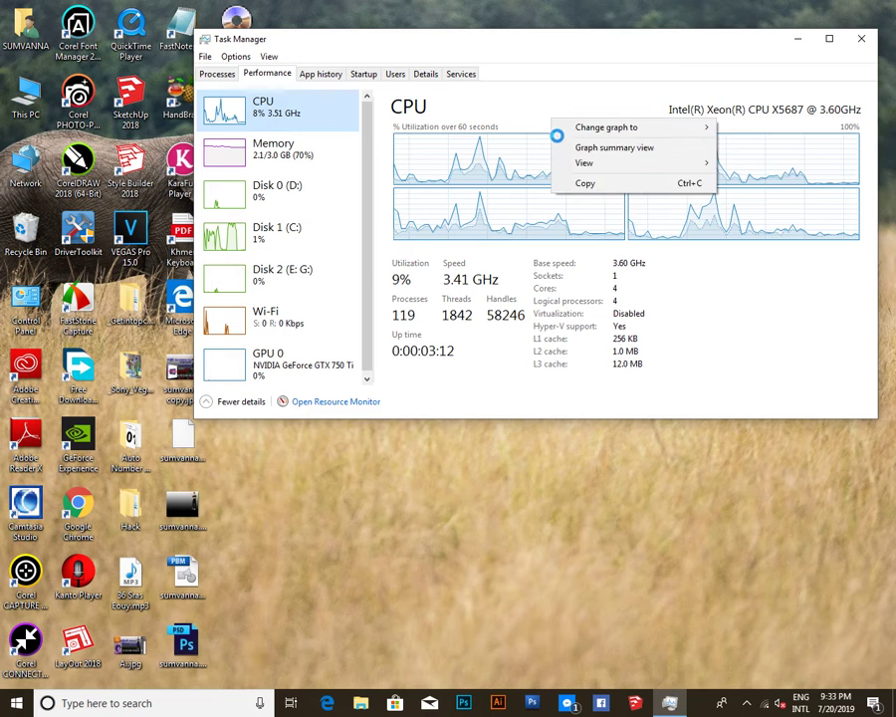
{"action": "mouse_move", "coordinate": [705, 161]}
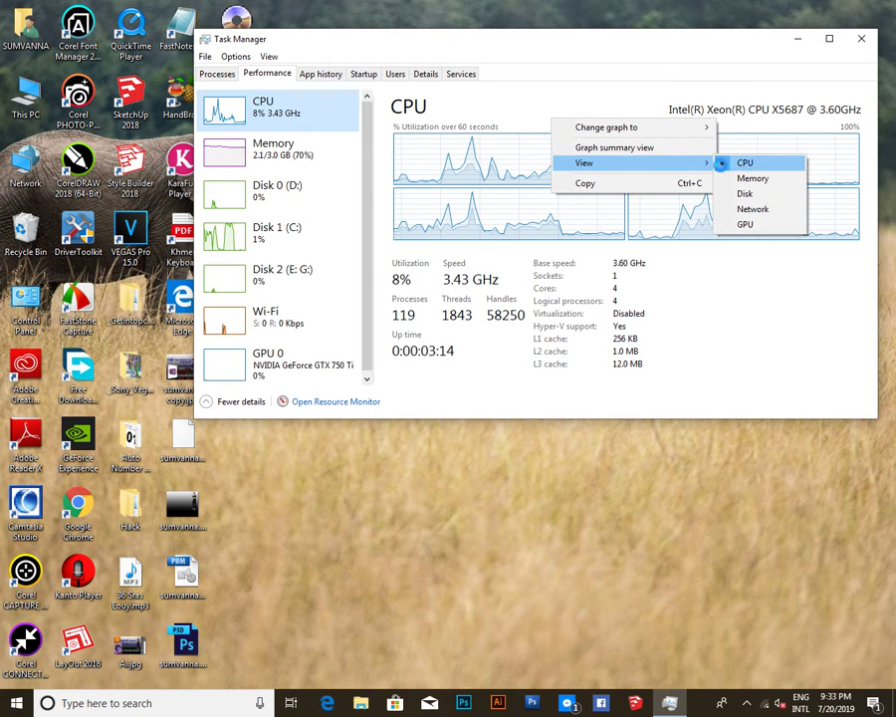
{"action": "left_click", "coordinate": [777, 178]}
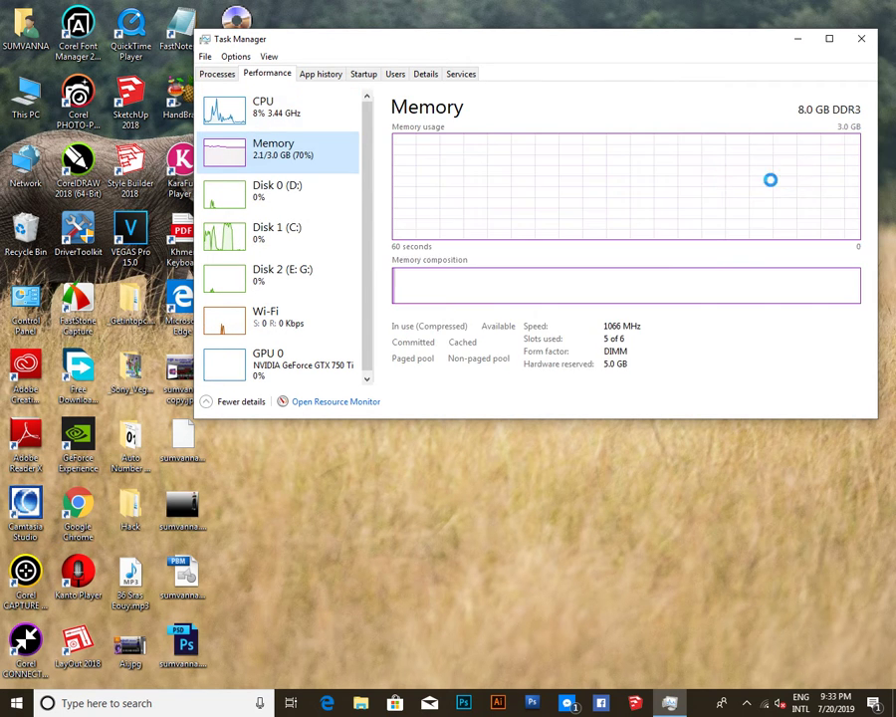
{"action": "right_click", "coordinate": [615, 167]}
{"action": "mouse_move", "coordinate": [745, 185]}
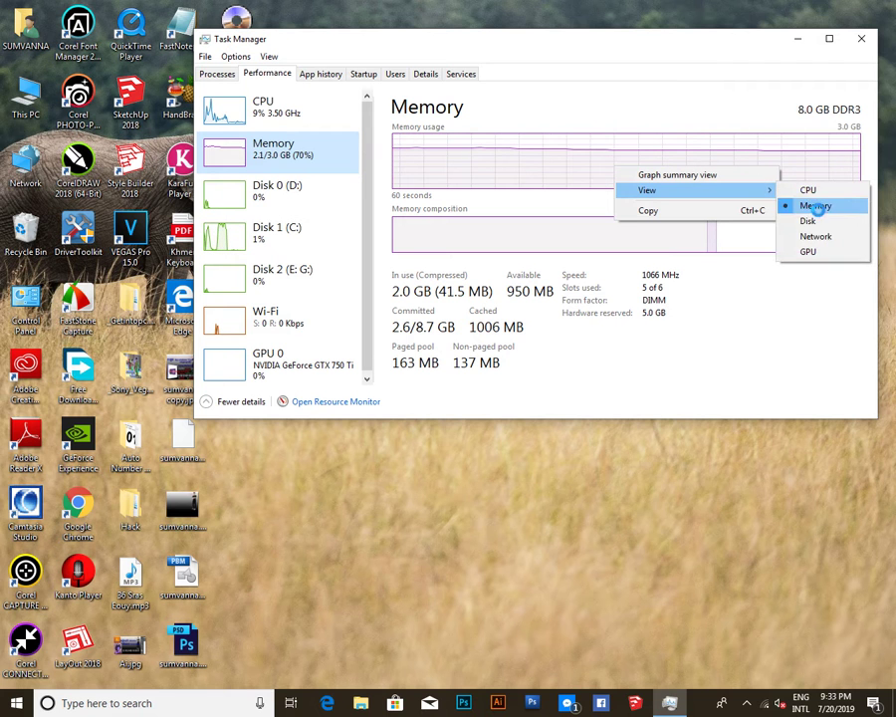
{"action": "left_click", "coordinate": [815, 219]}
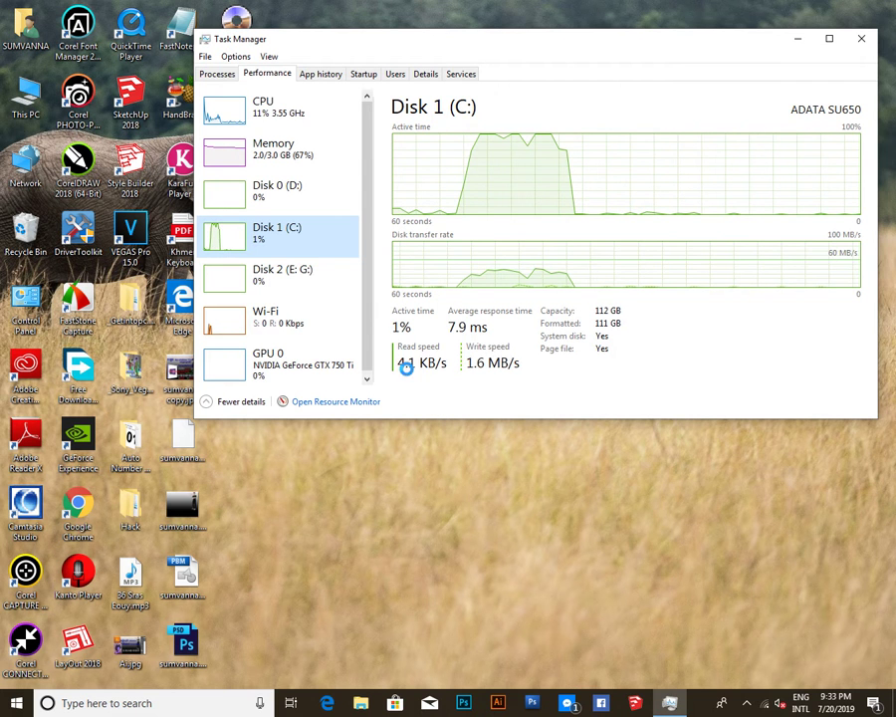
Review the performance of Disk 2, Wi-Fi and GPU 0, including the GPU driver details, and return to the CPU graphs.
{"action": "left_click", "coordinate": [302, 273]}
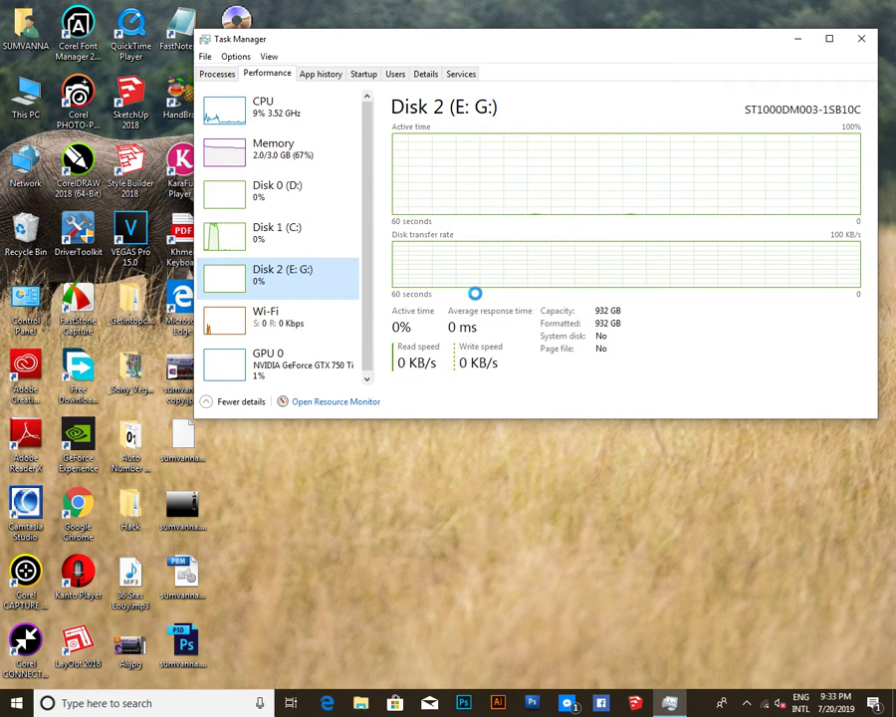
{"action": "left_click", "coordinate": [306, 314]}
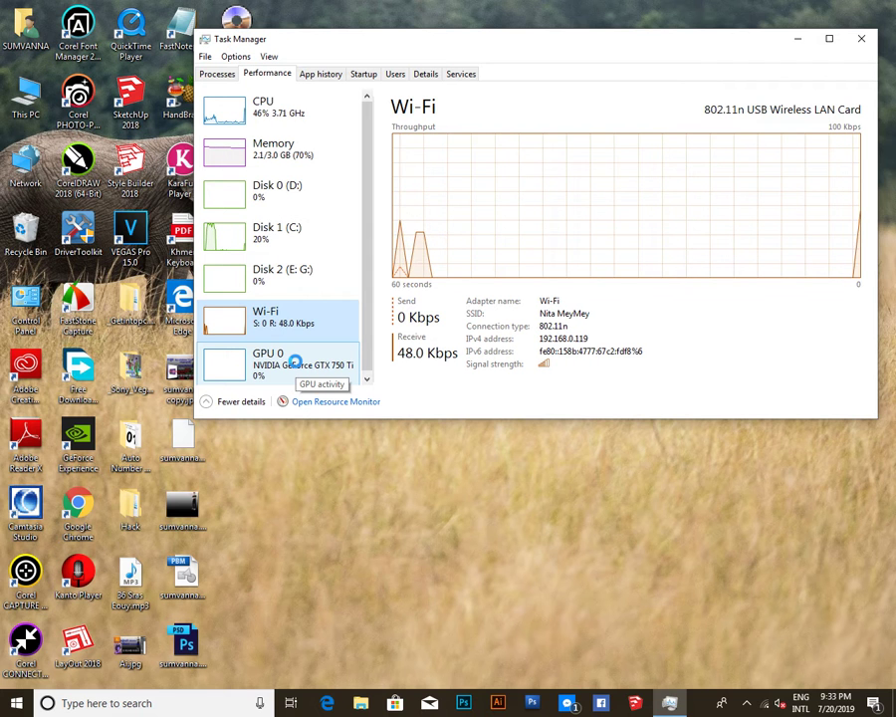
{"action": "left_click", "coordinate": [294, 361]}
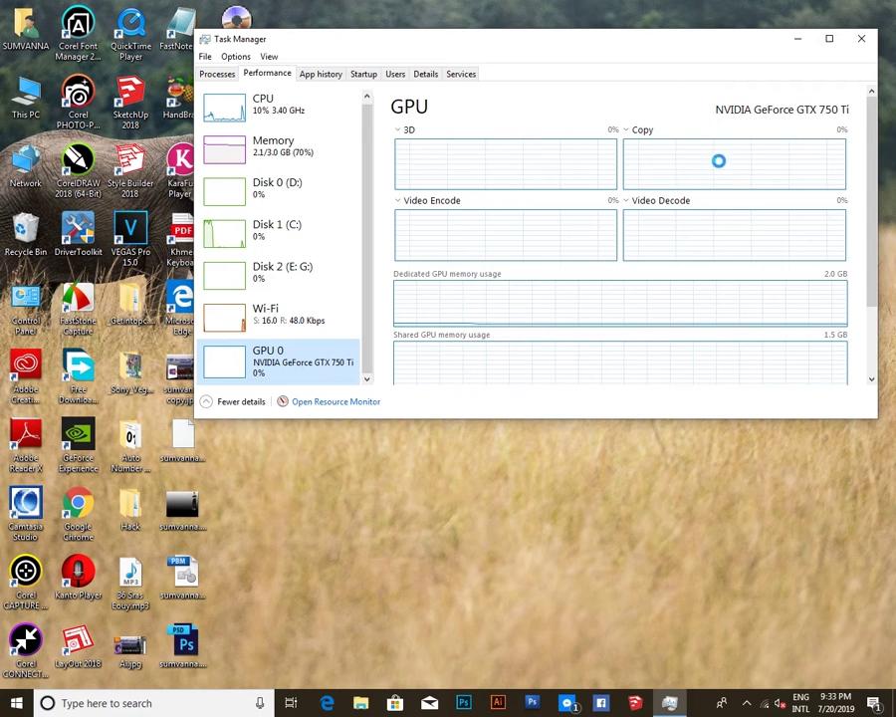
{"action": "scroll", "coordinate": [875, 299], "scroll_direction": "down", "scroll_amount": 2}
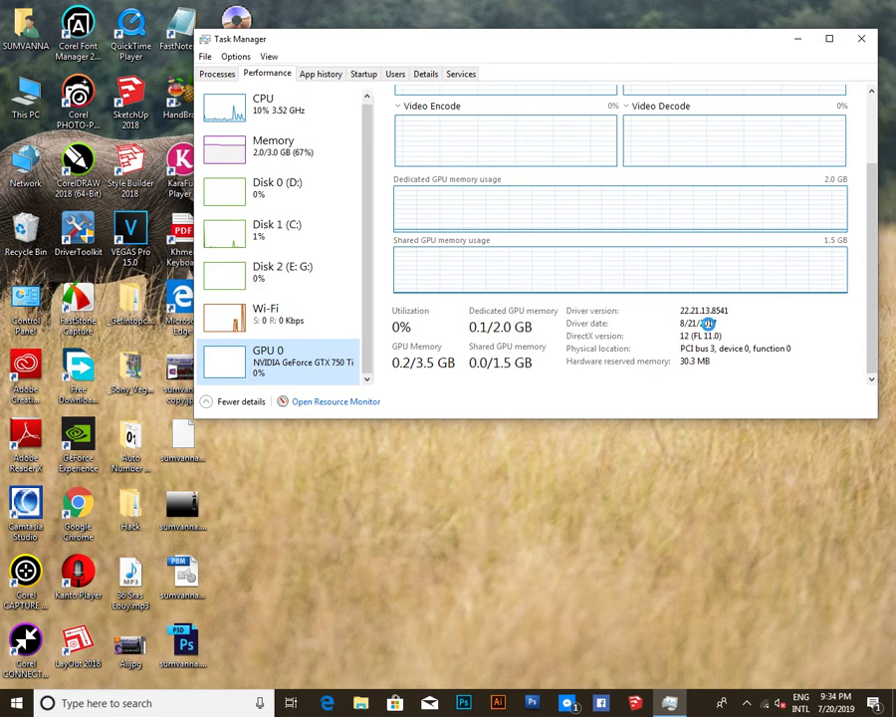
{"action": "left_click", "coordinate": [246, 108]}
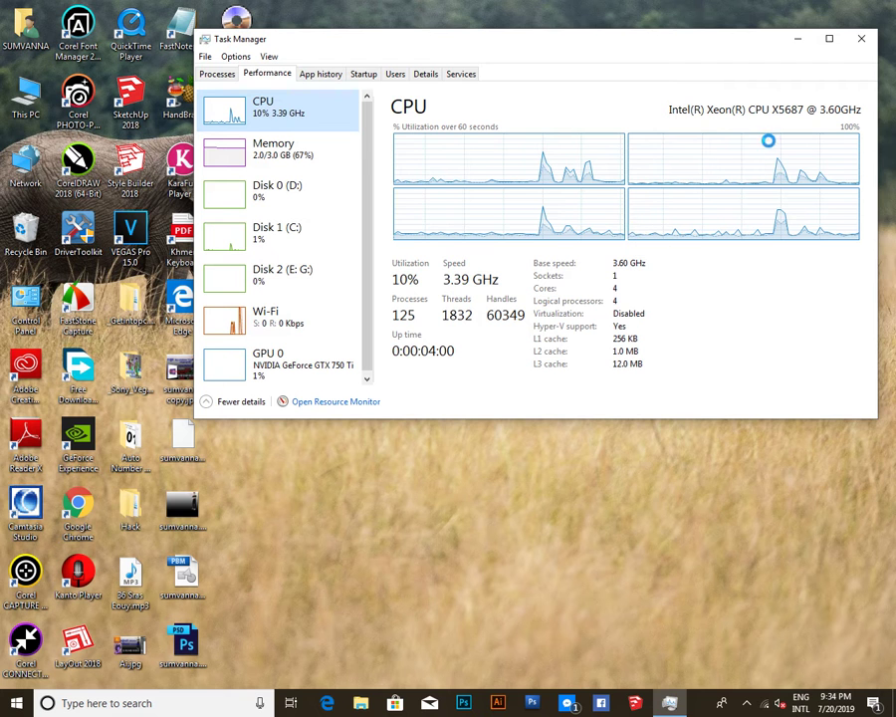
Refresh the desktop and recheck the processor and memory in the computer's system properties, closing the window when done.
{"action": "right_click", "coordinate": [627, 502]}
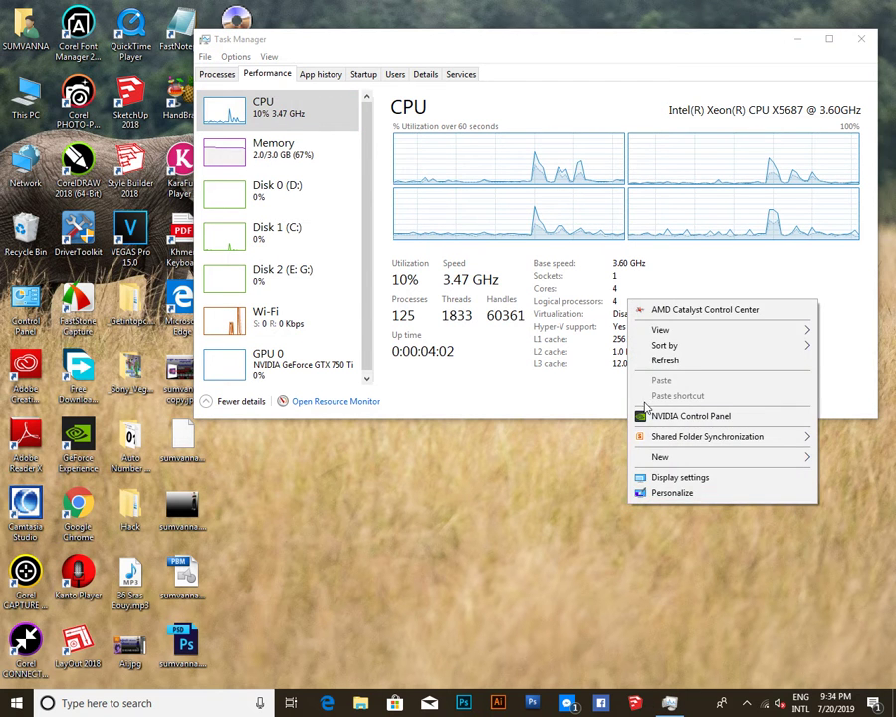
{"action": "left_click", "coordinate": [659, 360]}
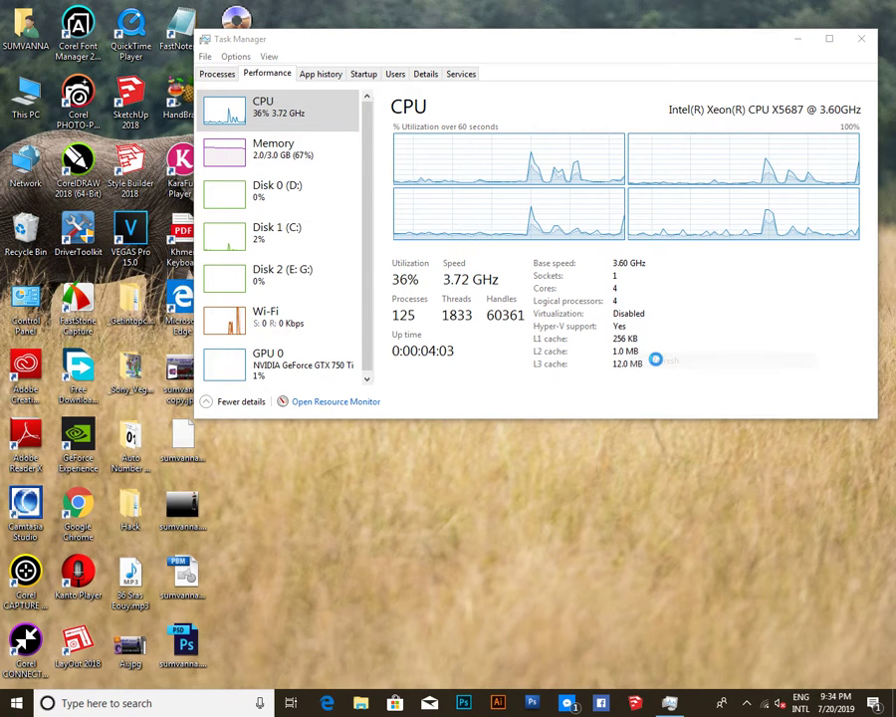
{"action": "right_click", "coordinate": [35, 81]}
{"action": "left_click", "coordinate": [78, 255]}
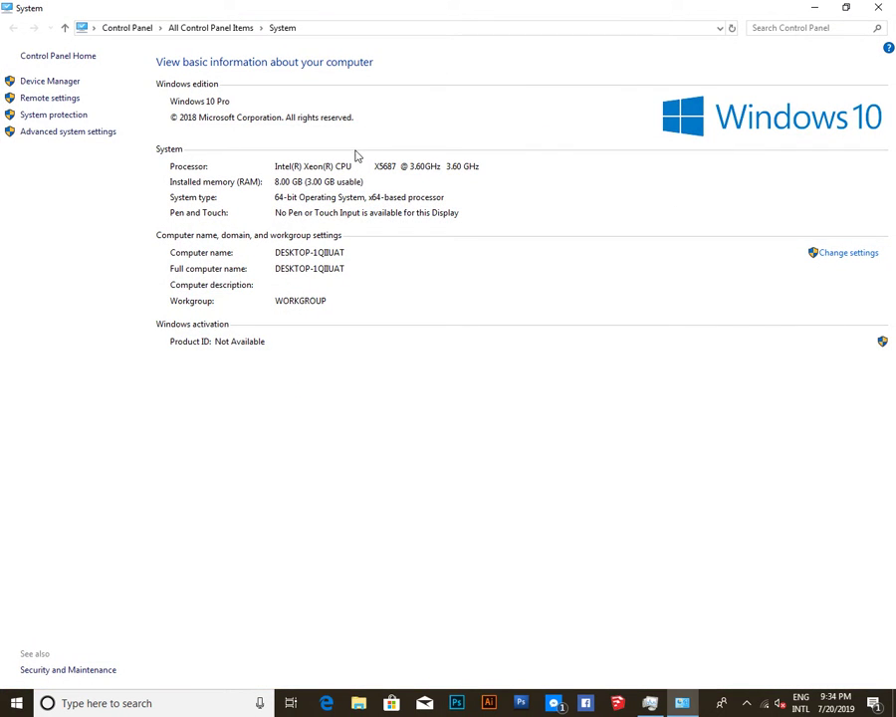
{"action": "left_click", "coordinate": [879, 7]}
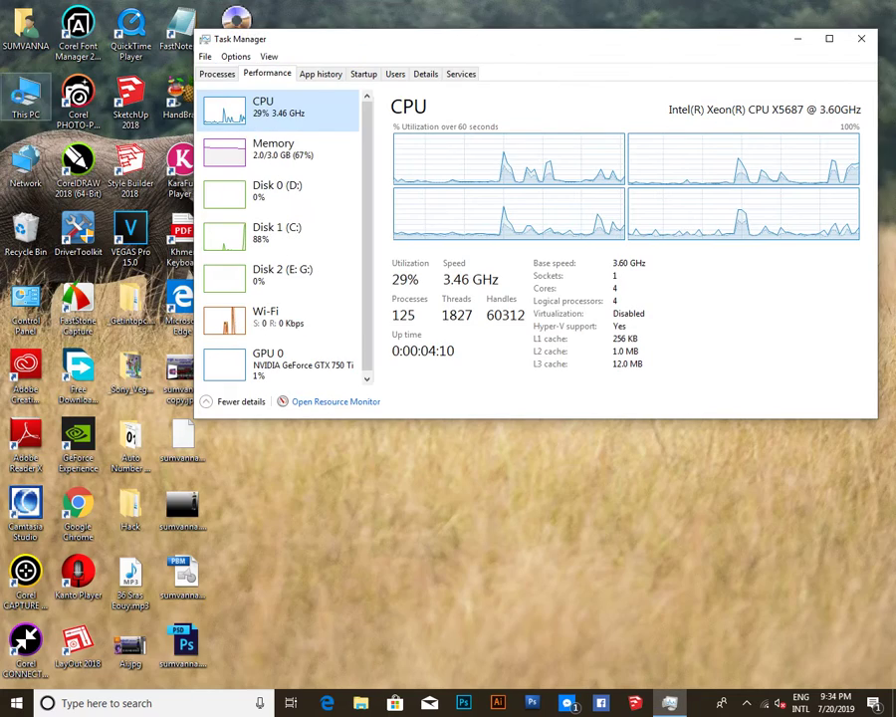
Open the Services list in Computer Management in a maximized window with a wider Name column.
{"action": "right_click", "coordinate": [18, 95]}
{"action": "left_click", "coordinate": [40, 136]}
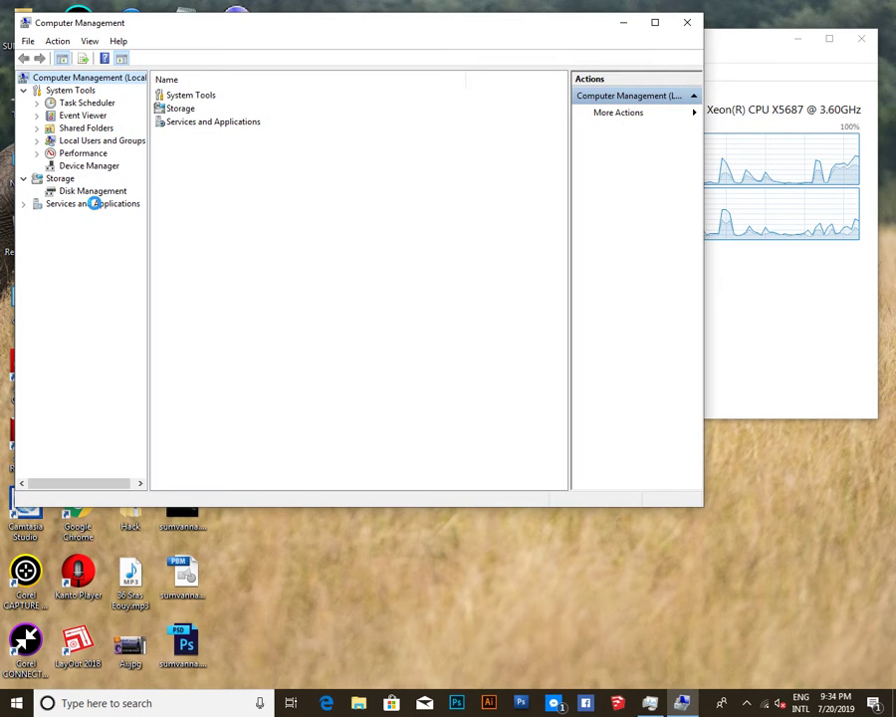
{"action": "left_click", "coordinate": [93, 203]}
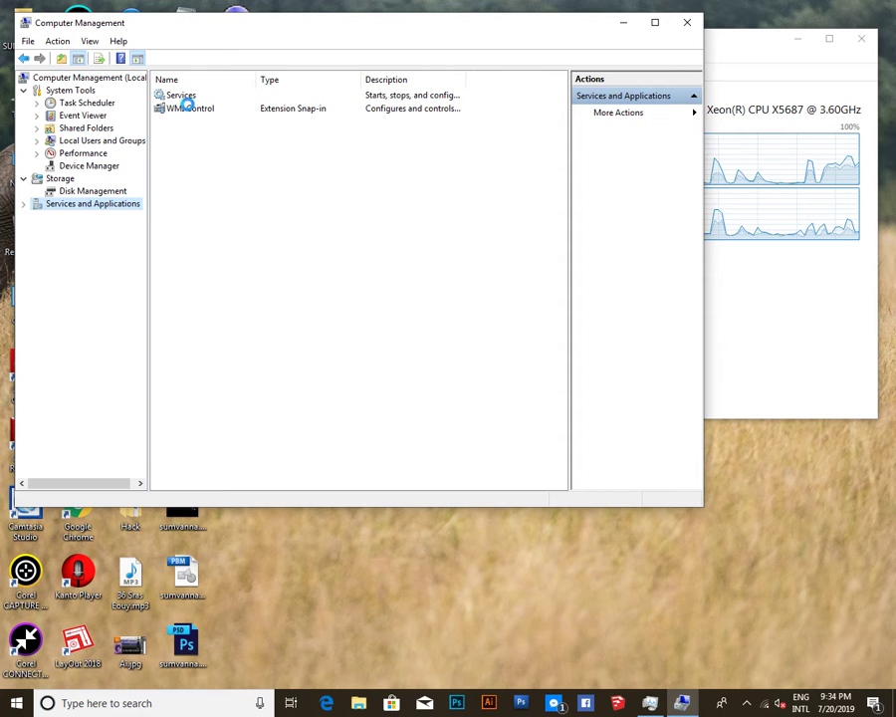
{"action": "double_click", "coordinate": [181, 94]}
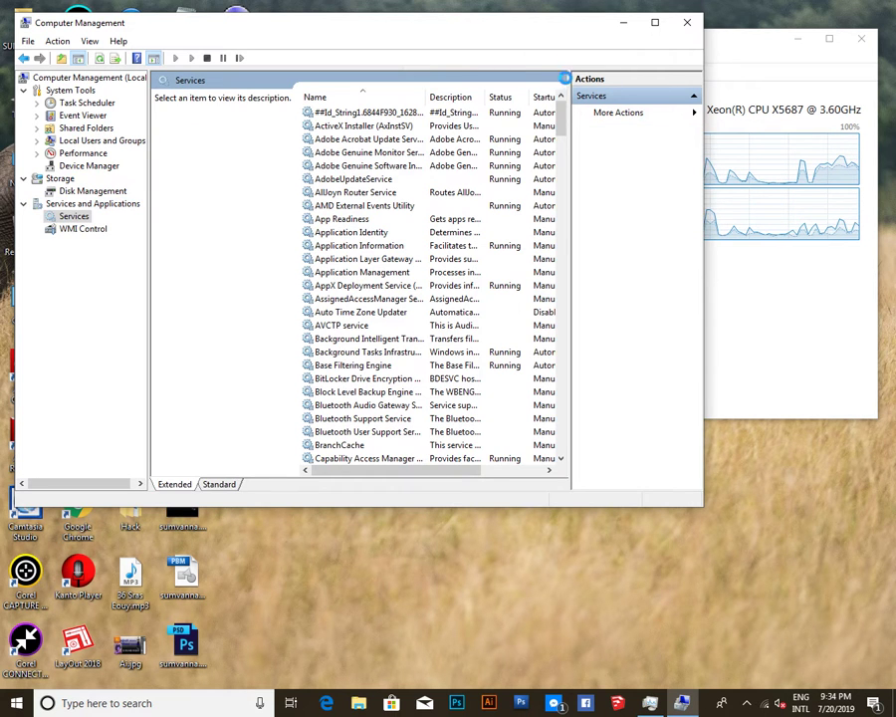
{"action": "left_click", "coordinate": [655, 22]}
{"action": "left_click_drag", "start_coordinate": [416, 79], "coordinate": [552, 79]}
Locate the Windows Update and Windows Update Medic Service entries near the end of the list and read their descriptions.
{"action": "left_click_drag", "start_coordinate": [757, 103], "coordinate": [752, 563]}
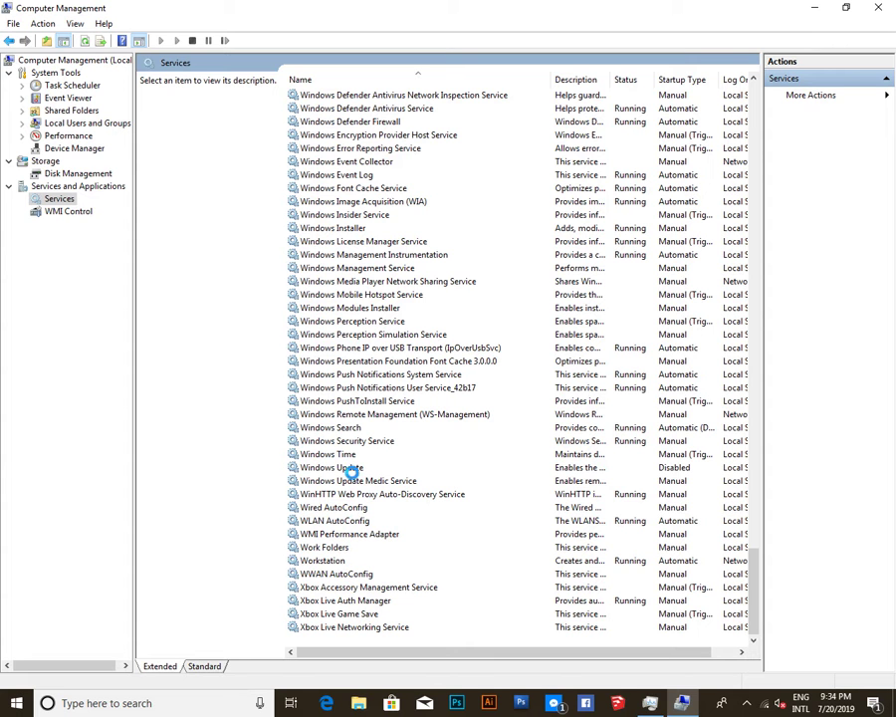
{"action": "left_click", "coordinate": [386, 481]}
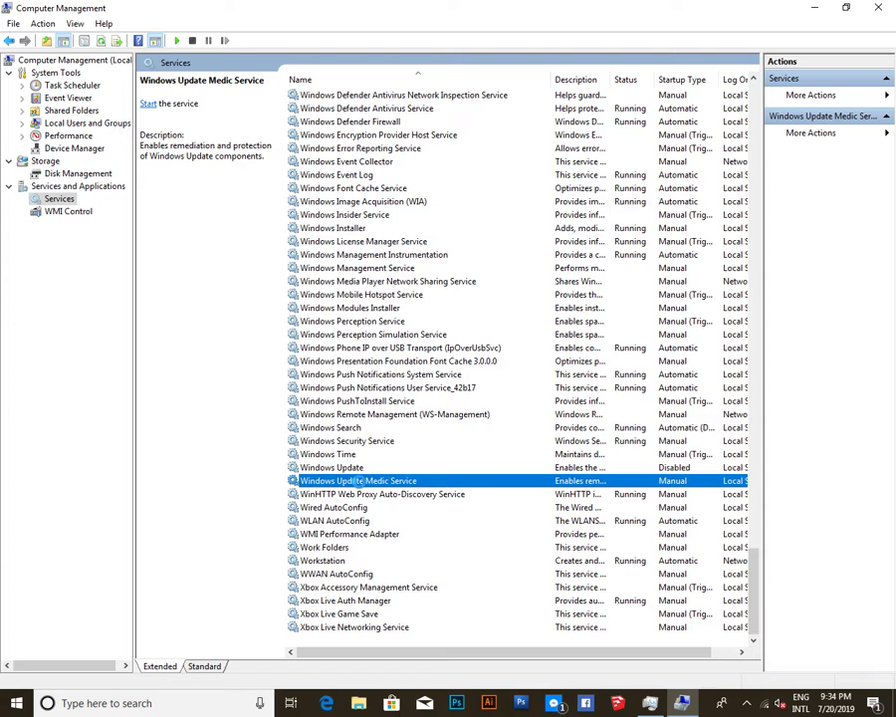
{"action": "left_click", "coordinate": [350, 468]}
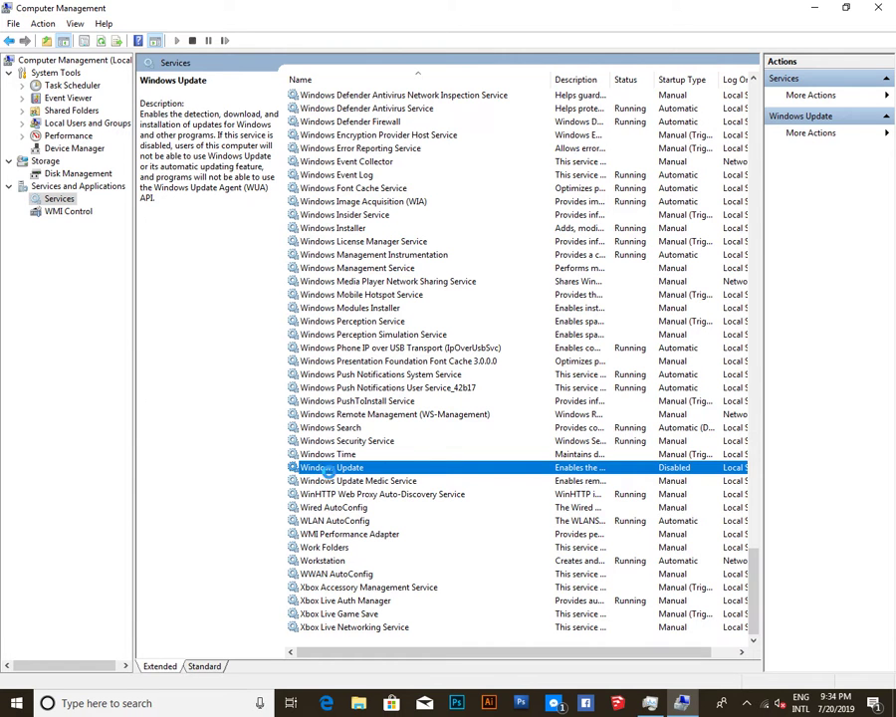
{"action": "left_click", "coordinate": [347, 480]}
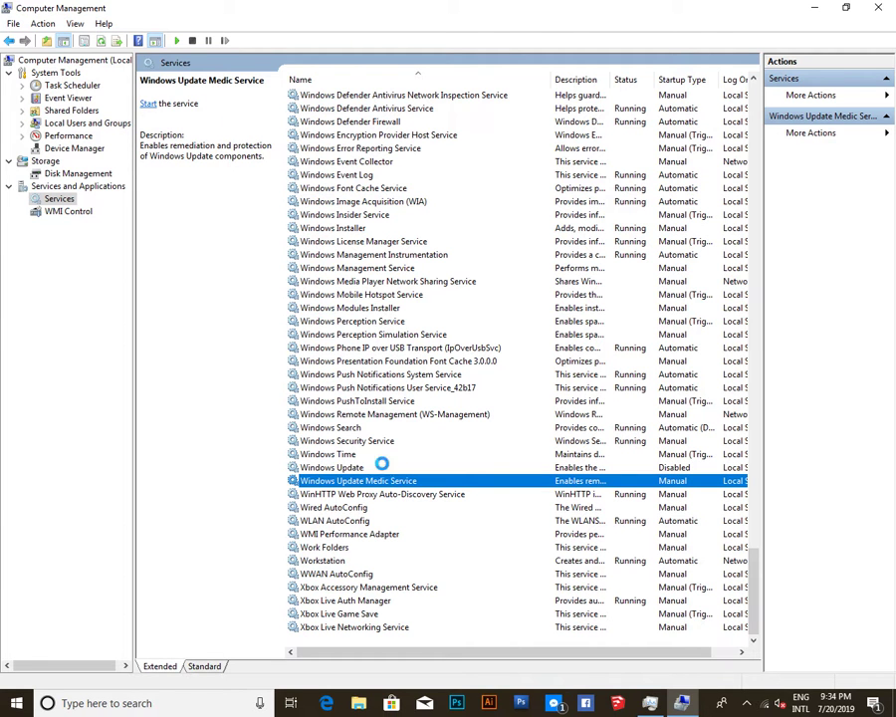
Check that the Windows Update service has the startup type Disabled and cancel out of its properties.
{"action": "left_click", "coordinate": [351, 468]}
{"action": "double_click", "coordinate": [348, 469]}
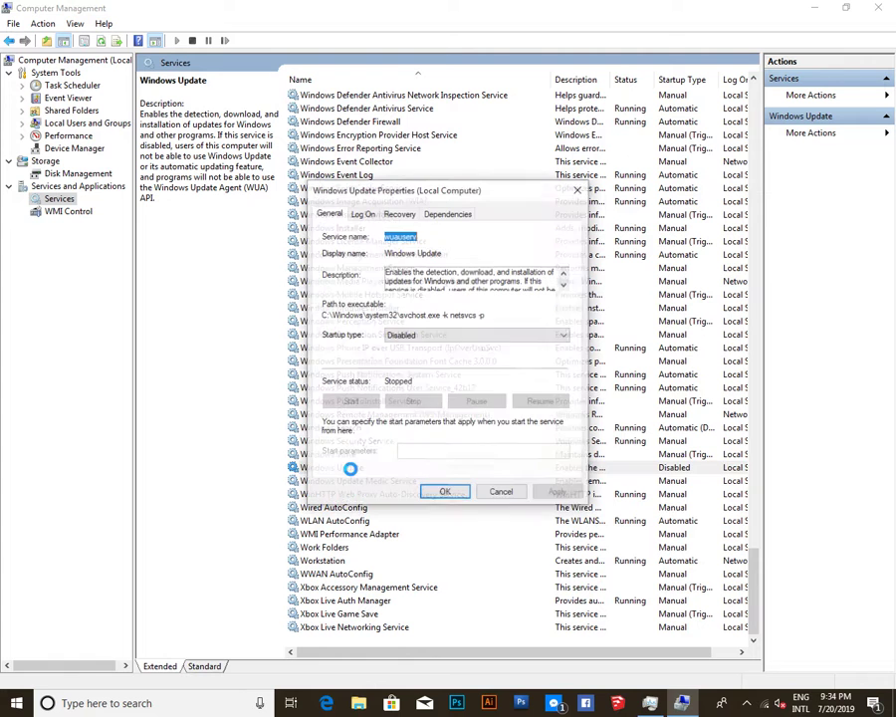
{"action": "left_click", "coordinate": [435, 337]}
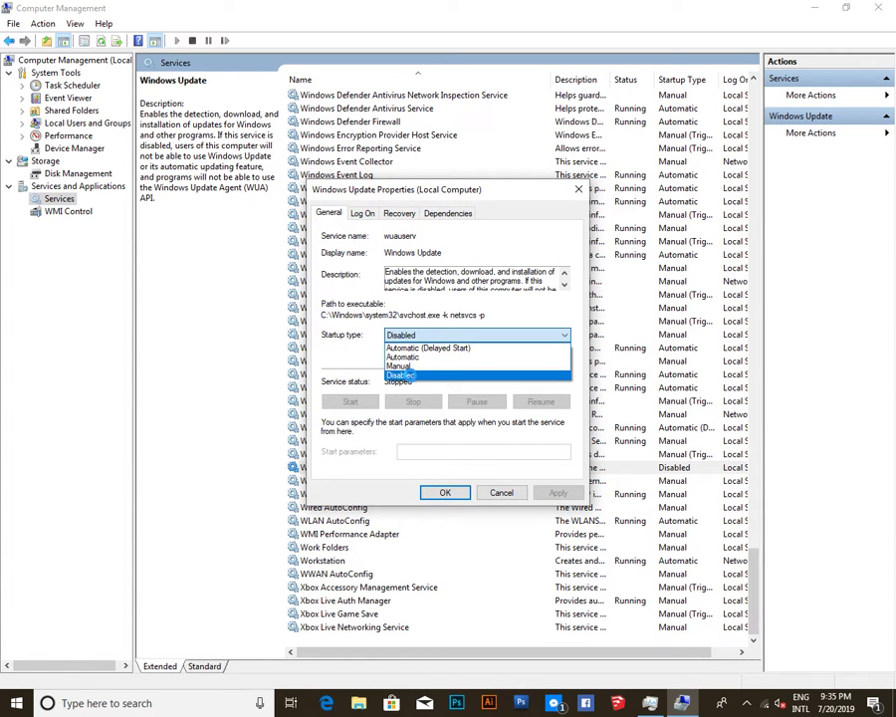
{"action": "left_click", "coordinate": [403, 374]}
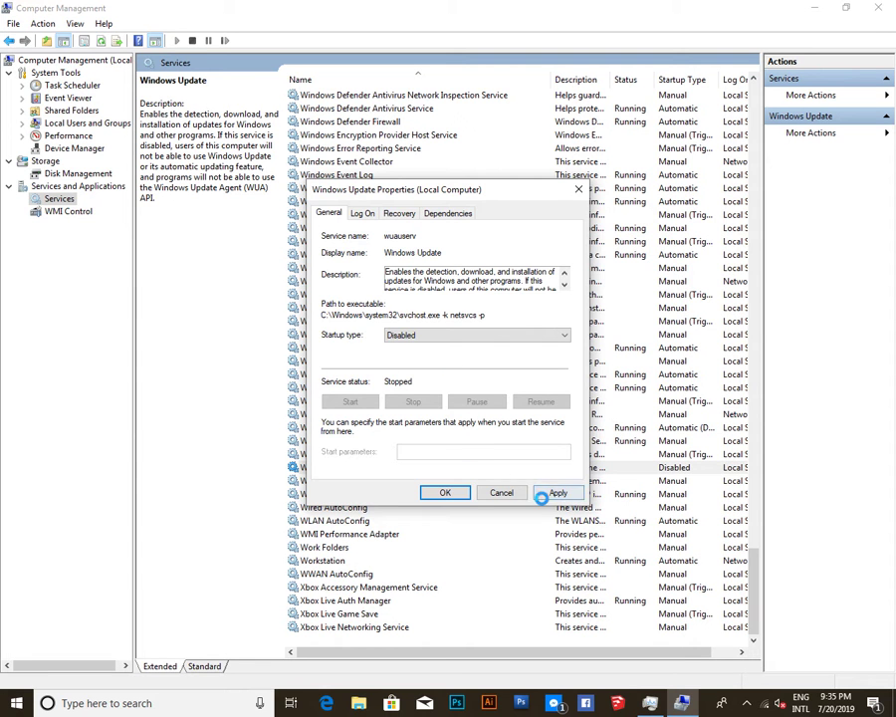
{"action": "left_click", "coordinate": [506, 493]}
Select Disabled as the startup type in the Windows Update Medic Service properties and start the service.
{"action": "double_click", "coordinate": [380, 480]}
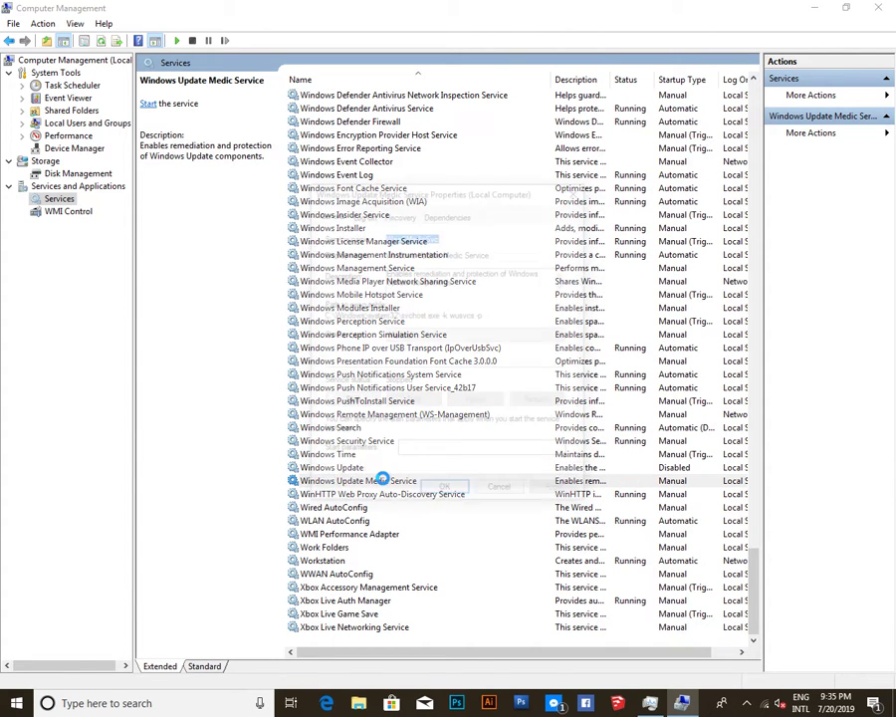
{"action": "left_click", "coordinate": [425, 335]}
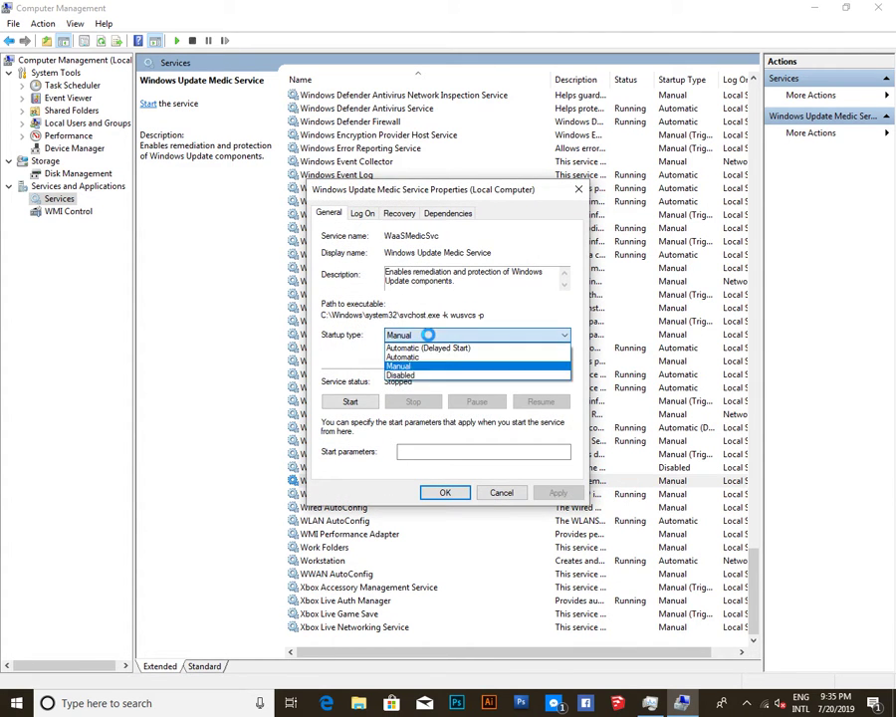
{"action": "left_click", "coordinate": [403, 374]}
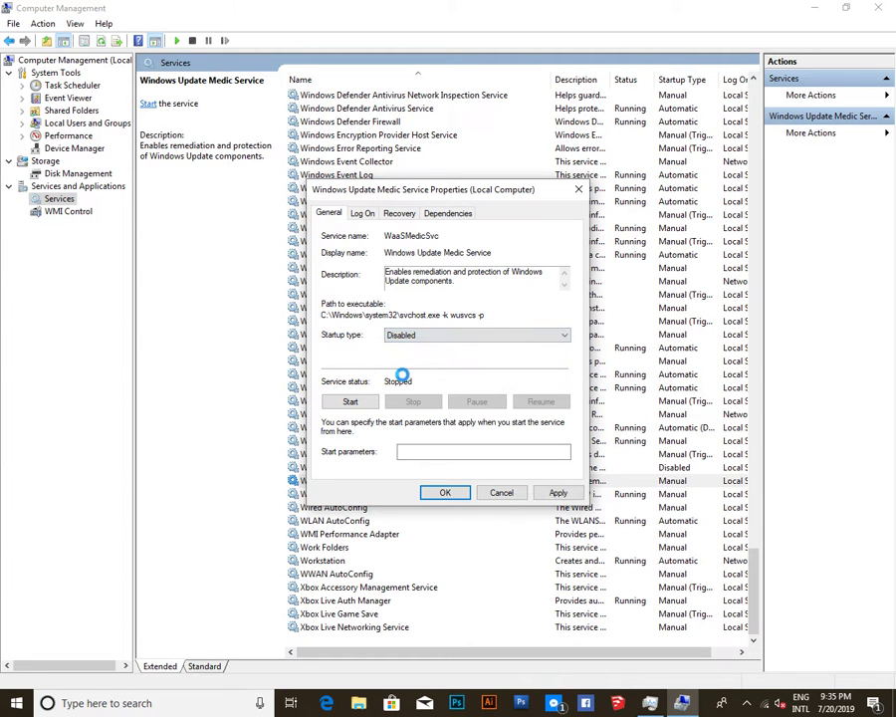
{"action": "left_click", "coordinate": [350, 402]}
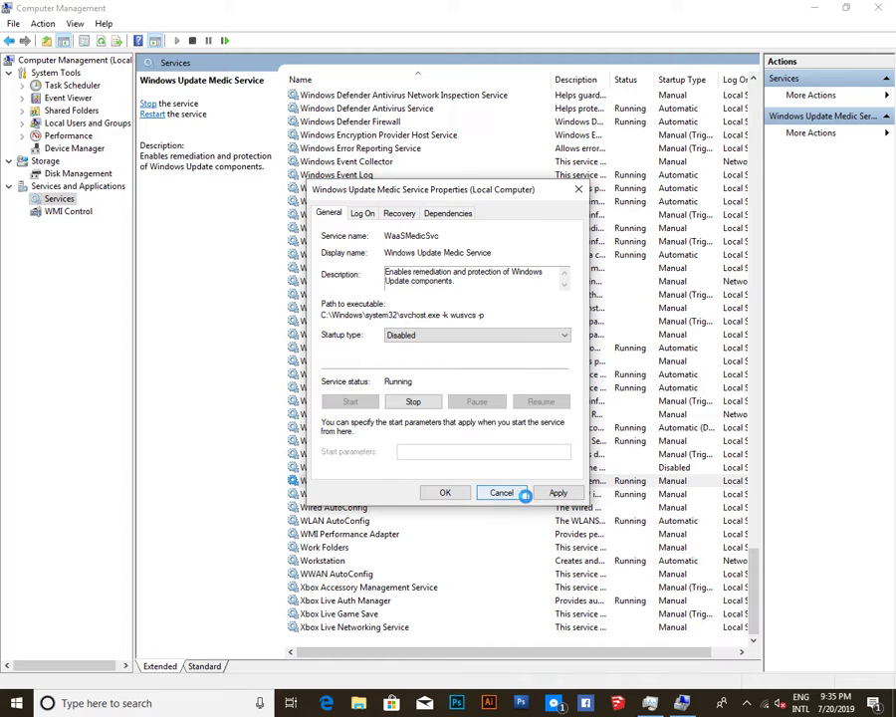
Try to apply the Disabled startup type to the Windows Update Medic Service and close its properties.
{"action": "left_click", "coordinate": [548, 493]}
{"action": "left_click", "coordinate": [447, 495]}
{"action": "left_click", "coordinate": [473, 404]}
{"action": "left_click", "coordinate": [443, 490]}
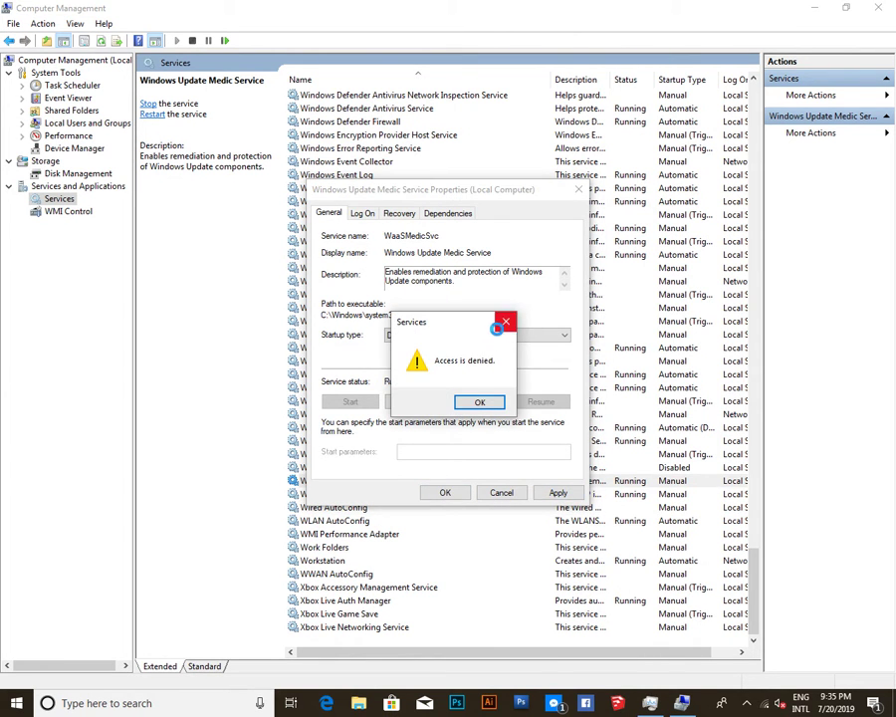
{"action": "left_click", "coordinate": [505, 322]}
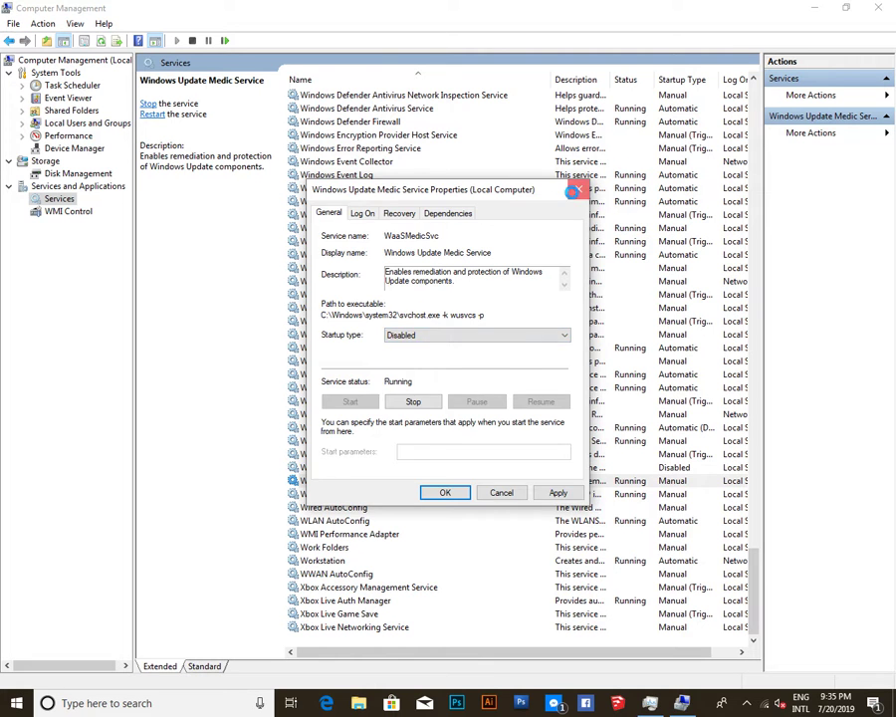
{"action": "left_click", "coordinate": [578, 190]}
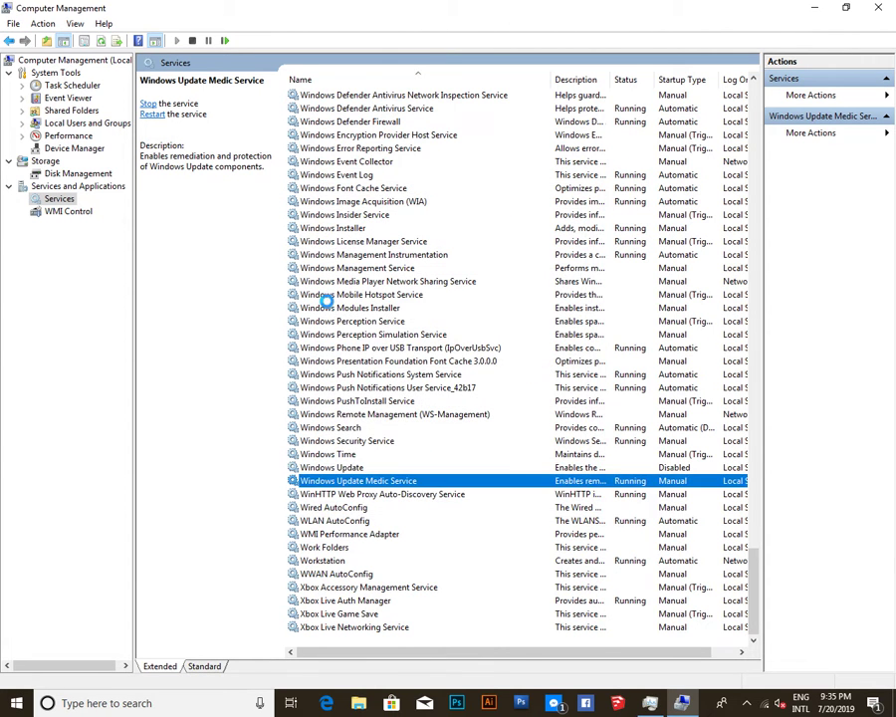
Examine the description and properties of the Software Protection service, cancel out of them and close Computer Management.
{"action": "scroll", "coordinate": [328, 299], "scroll_direction": "up", "scroll_amount": 5}
{"action": "scroll", "coordinate": [348, 334], "scroll_direction": "up", "scroll_amount": 5}
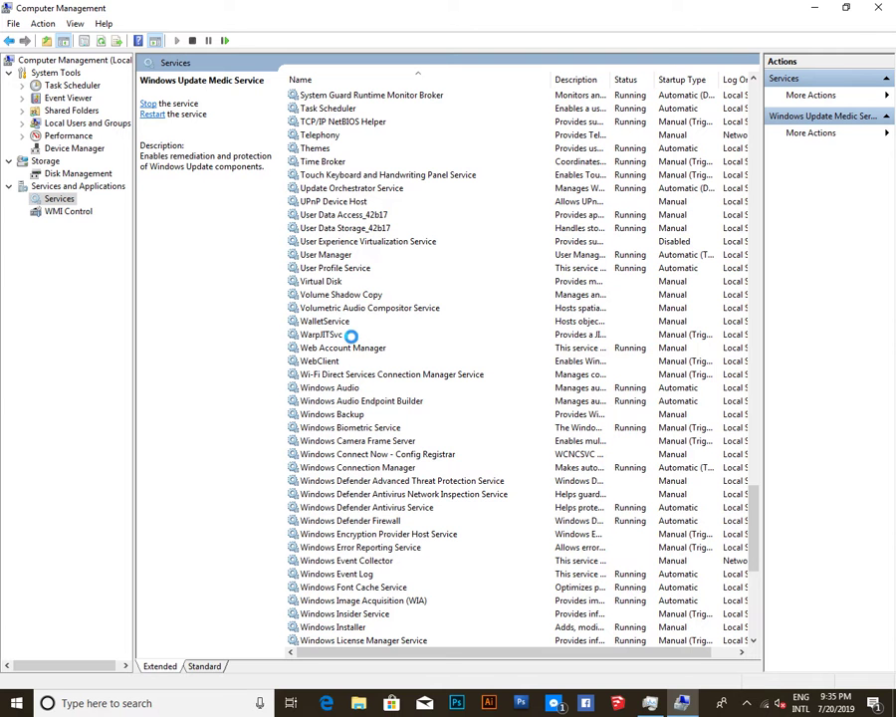
{"action": "scroll", "coordinate": [343, 339], "scroll_direction": "up", "scroll_amount": 4}
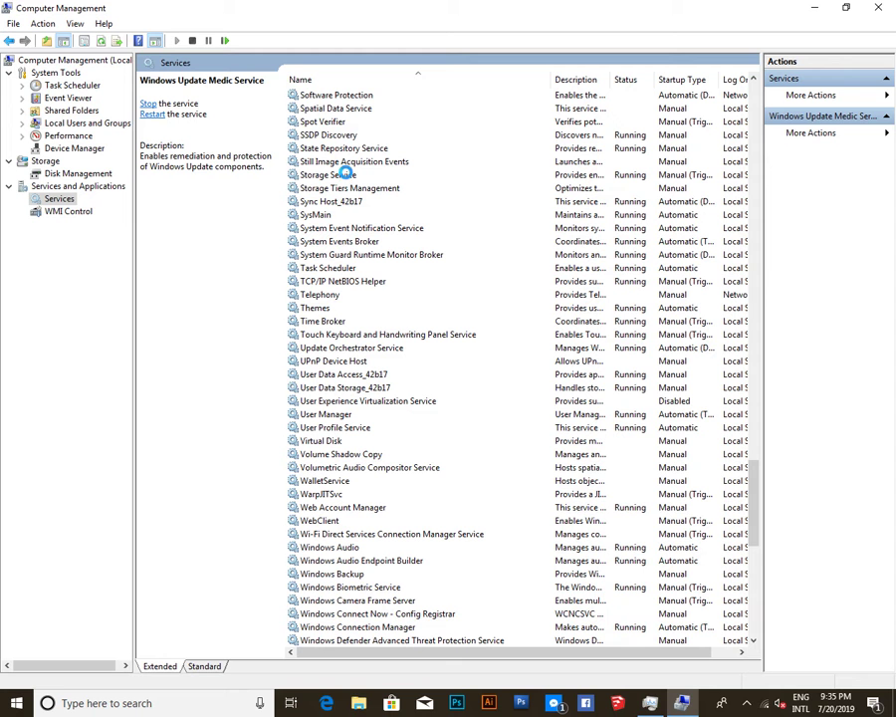
{"action": "left_click", "coordinate": [343, 95]}
{"action": "scroll", "coordinate": [345, 96], "scroll_direction": "up", "scroll_amount": 8}
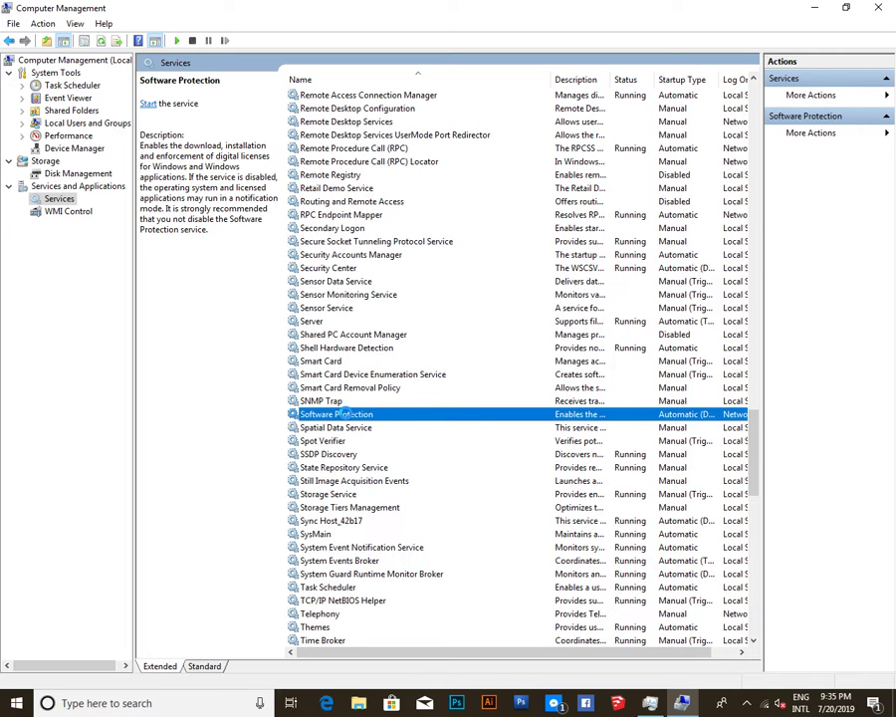
{"action": "double_click", "coordinate": [576, 412]}
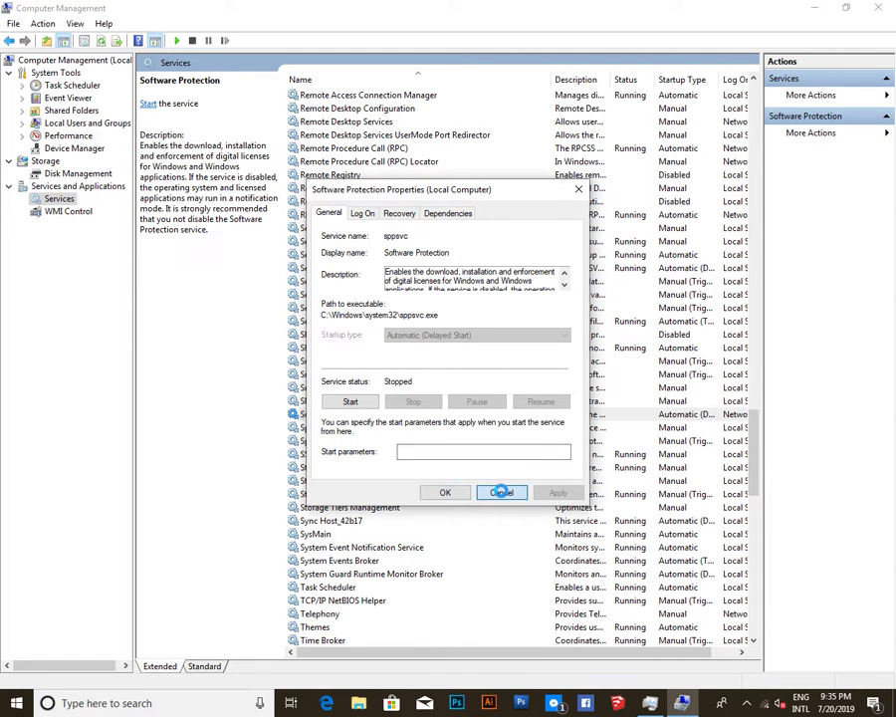
{"action": "left_click", "coordinate": [501, 492]}
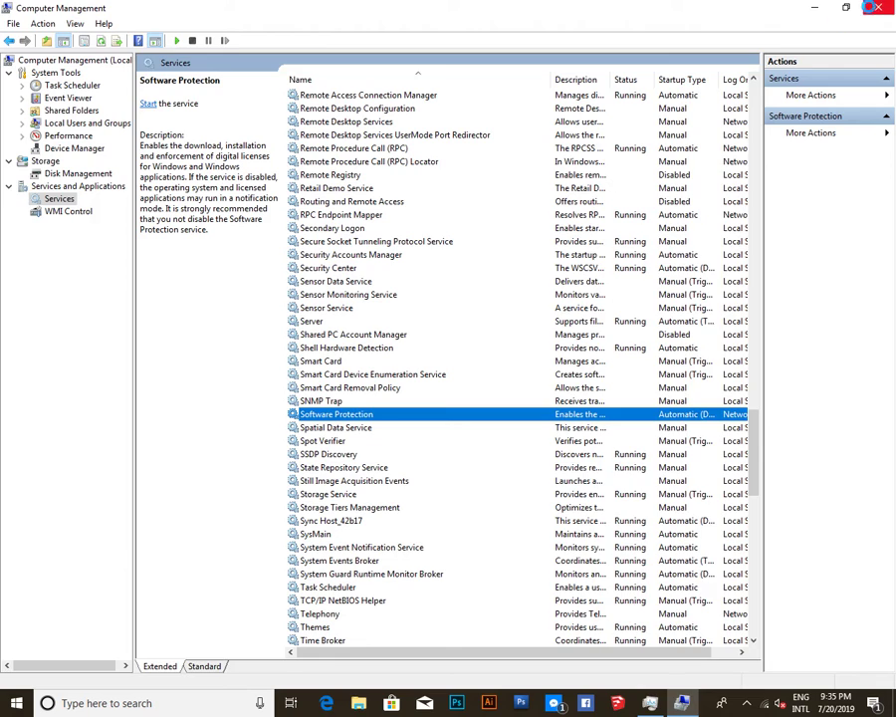
{"action": "left_click", "coordinate": [871, 12]}
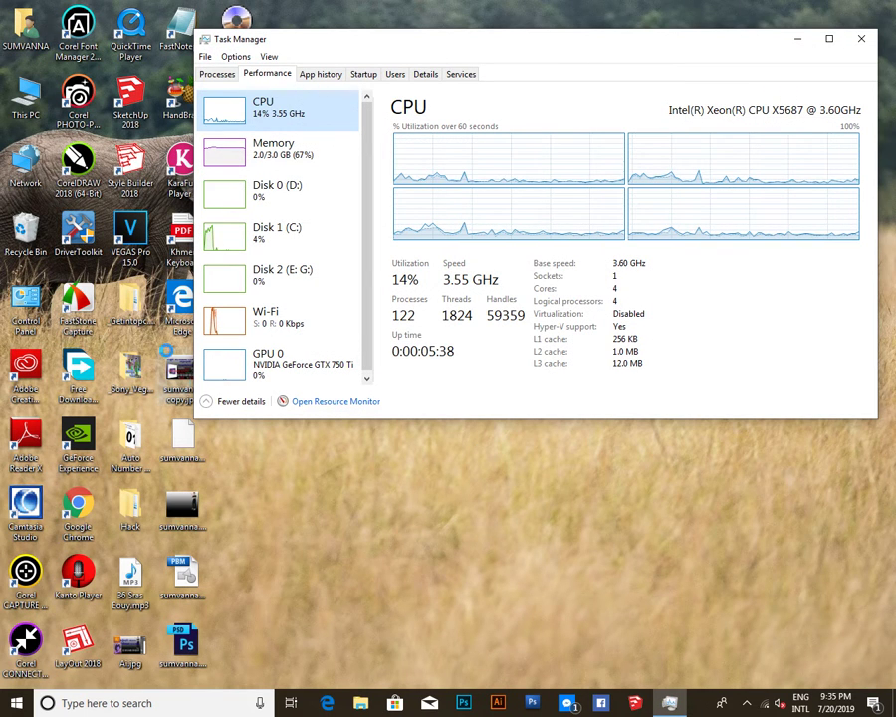
Check the hardware and Windows activation details in the computer's system properties and close the window.
{"action": "right_click", "coordinate": [27, 98]}
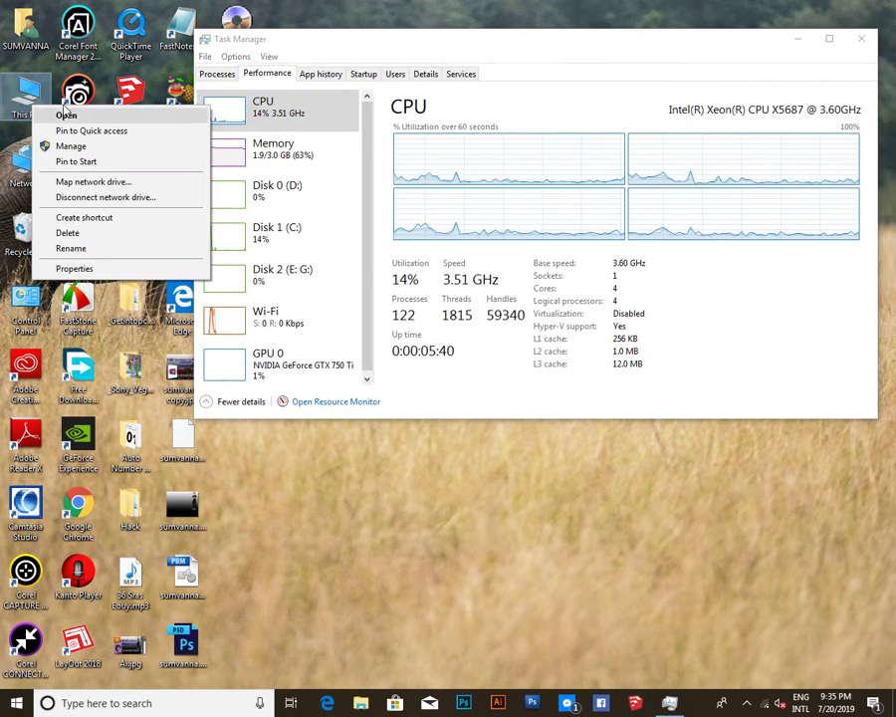
{"action": "left_click", "coordinate": [123, 273]}
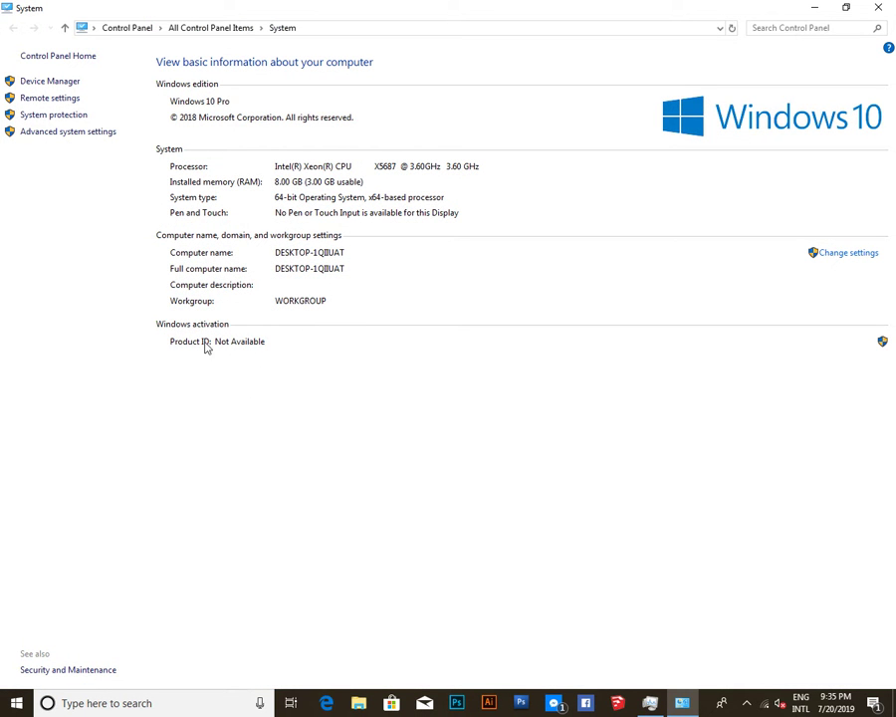
{"action": "left_click", "coordinate": [878, 7]}
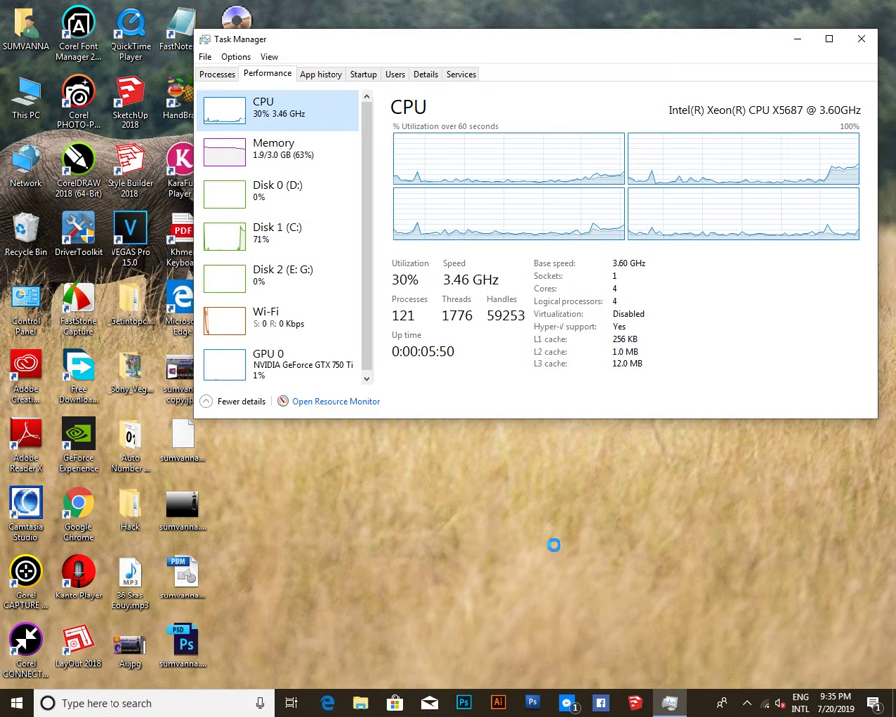
Open This PC to view its folders and drives, and close the window.
{"action": "mouse_move", "coordinate": [670, 700]}
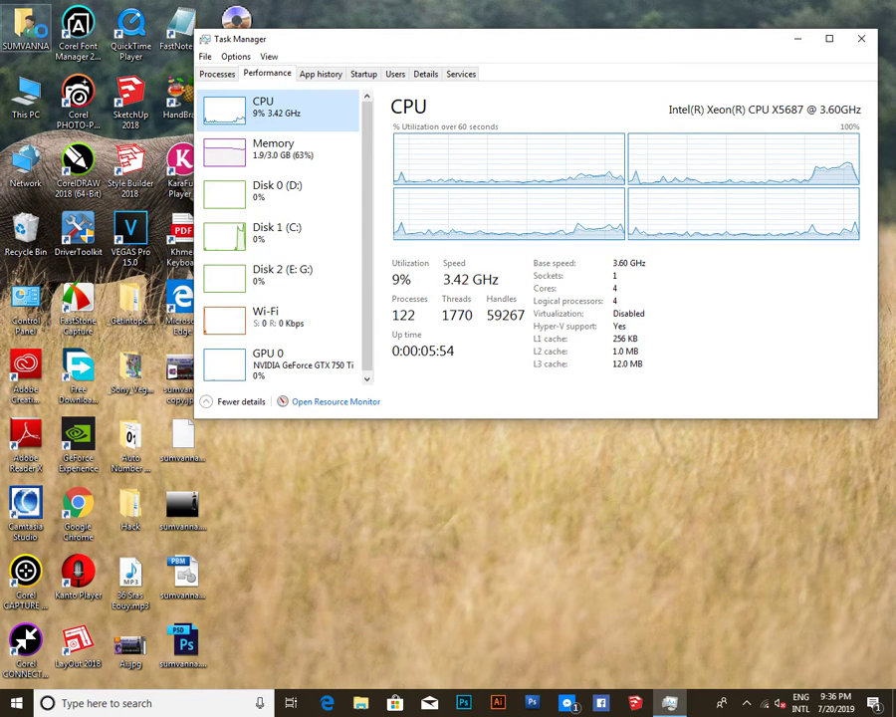
{"action": "double_click", "coordinate": [26, 92]}
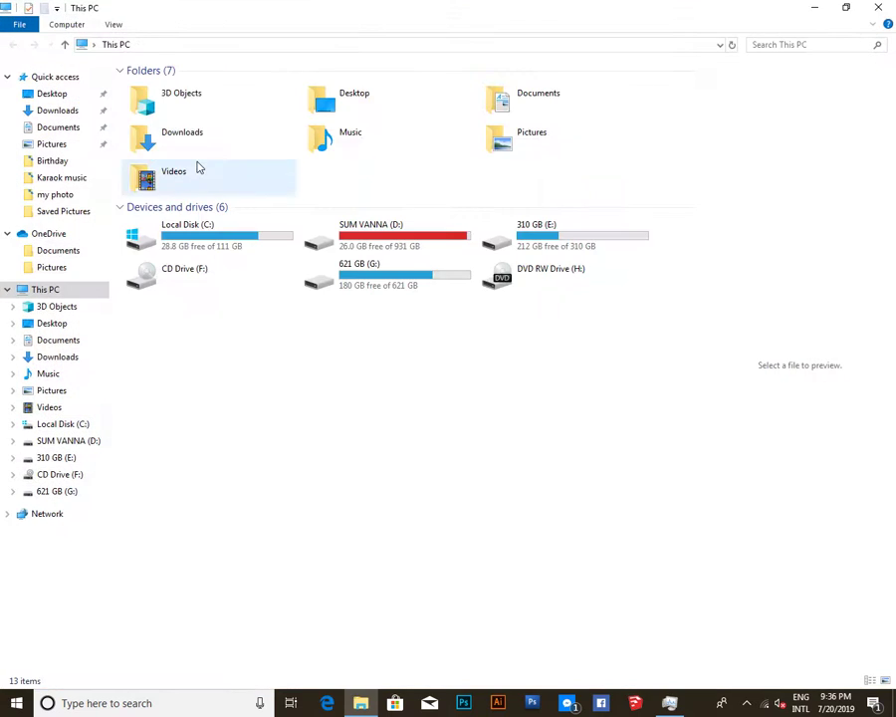
{"action": "key", "text": "alt+F4"}
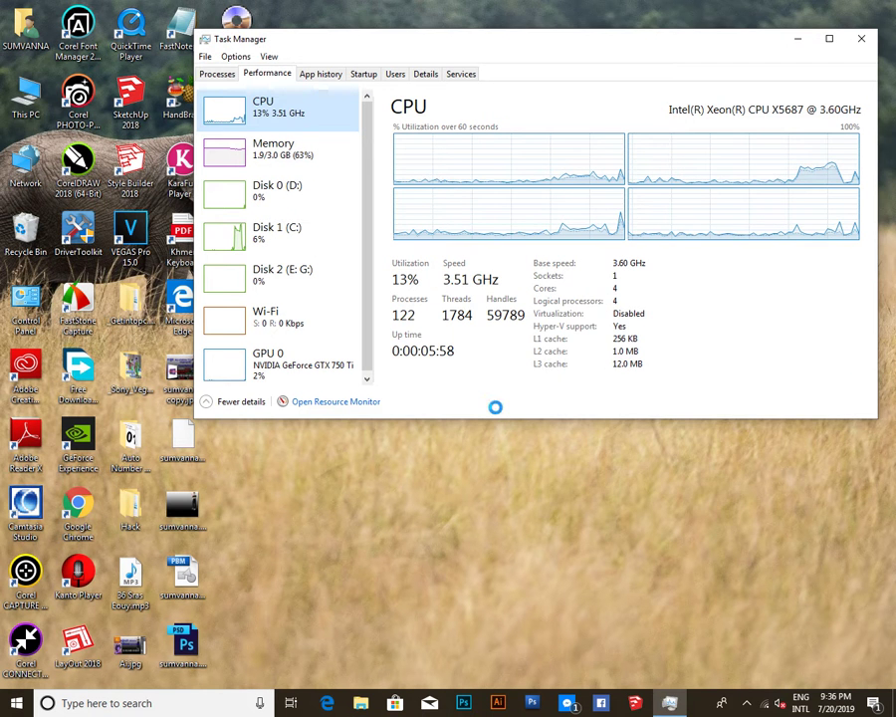
Refresh the desktop and show the hidden notification area icons.
{"action": "right_click", "coordinate": [545, 508]}
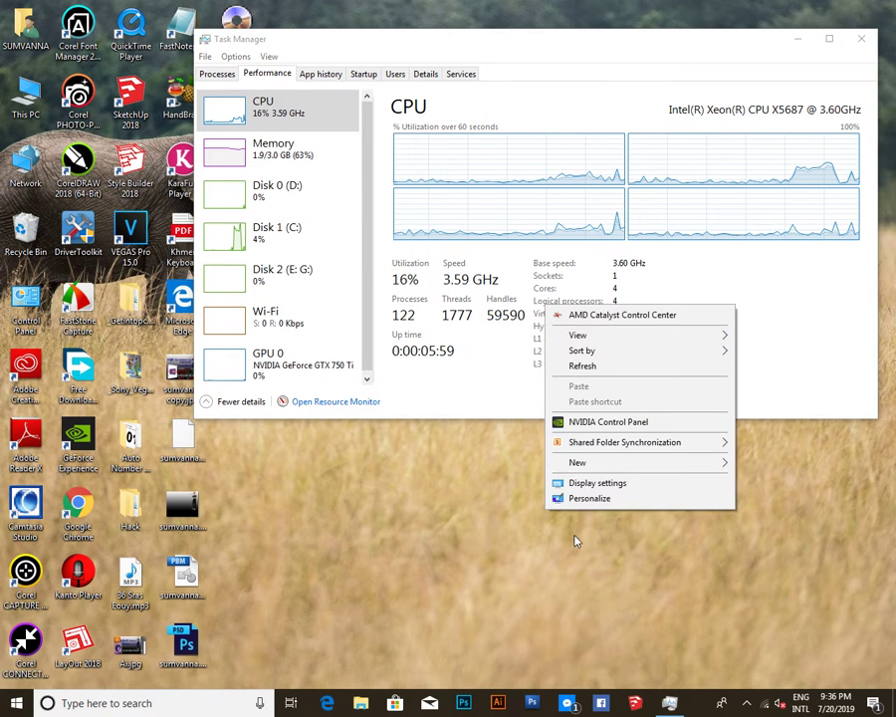
{"action": "left_click", "coordinate": [593, 367]}
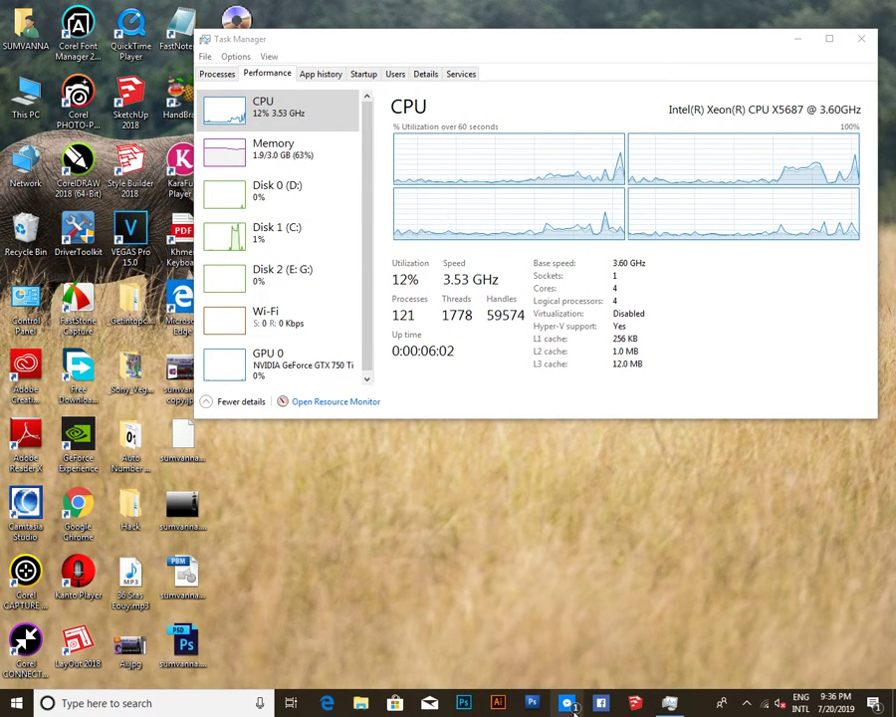
{"action": "left_click", "coordinate": [747, 704]}
{"action": "left_click", "coordinate": [746, 675]}
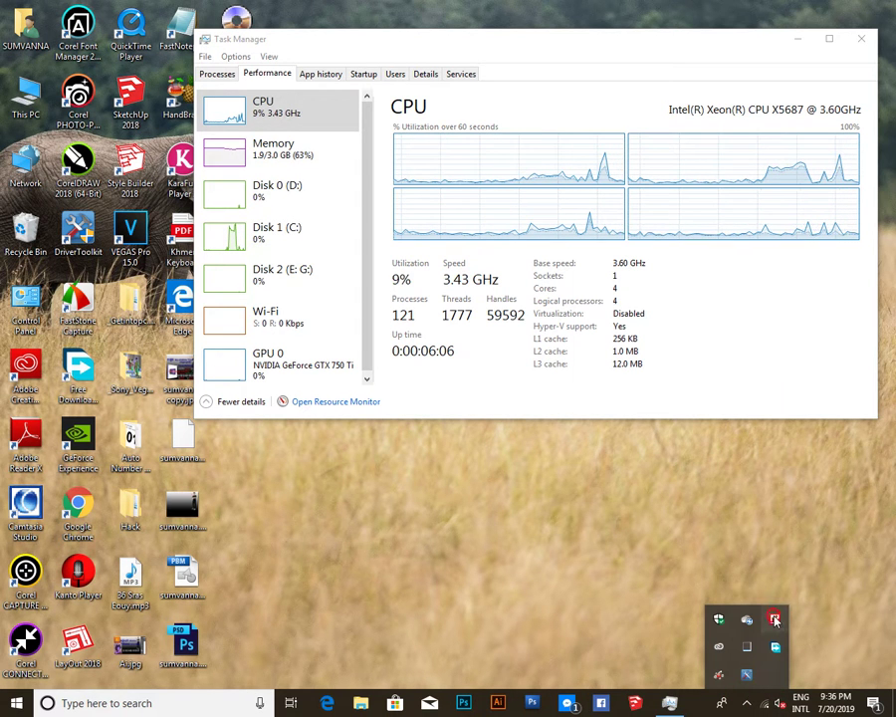